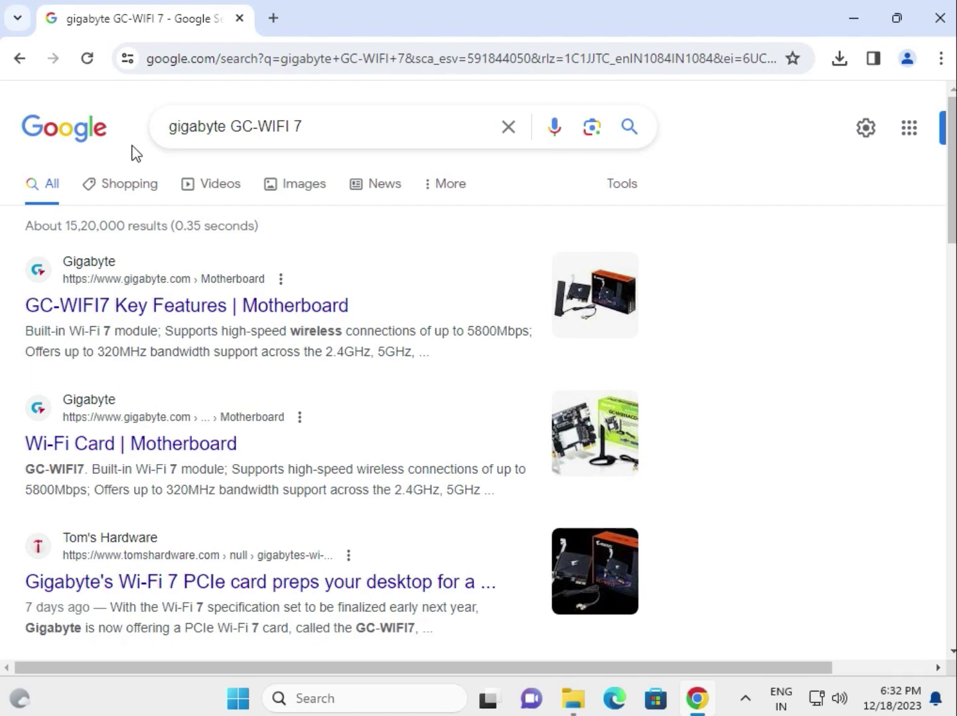
# - Open the GC-WIFI7 Key Features search result in a new tab and switch to it
pyautogui.rightClick(133, 310)
pyautogui.click(202, 333)
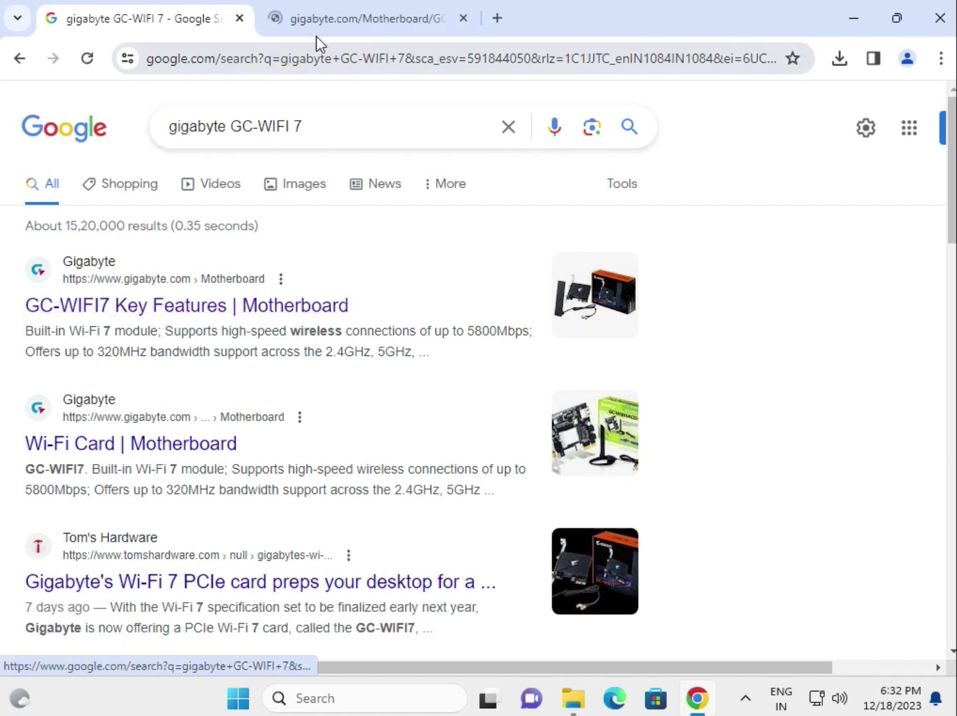
pyautogui.click(323, 18)
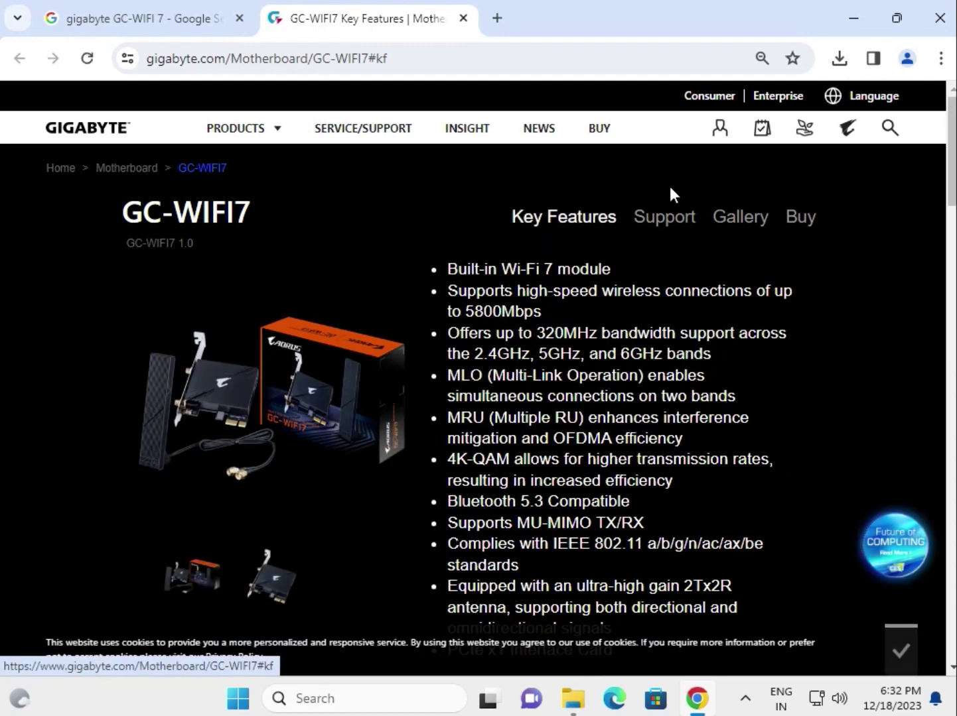
# - Go to GC-WIFI7 support, pick model revision 1.2, and keep Windows 11 64bit drivers
pyautogui.click(665, 224)
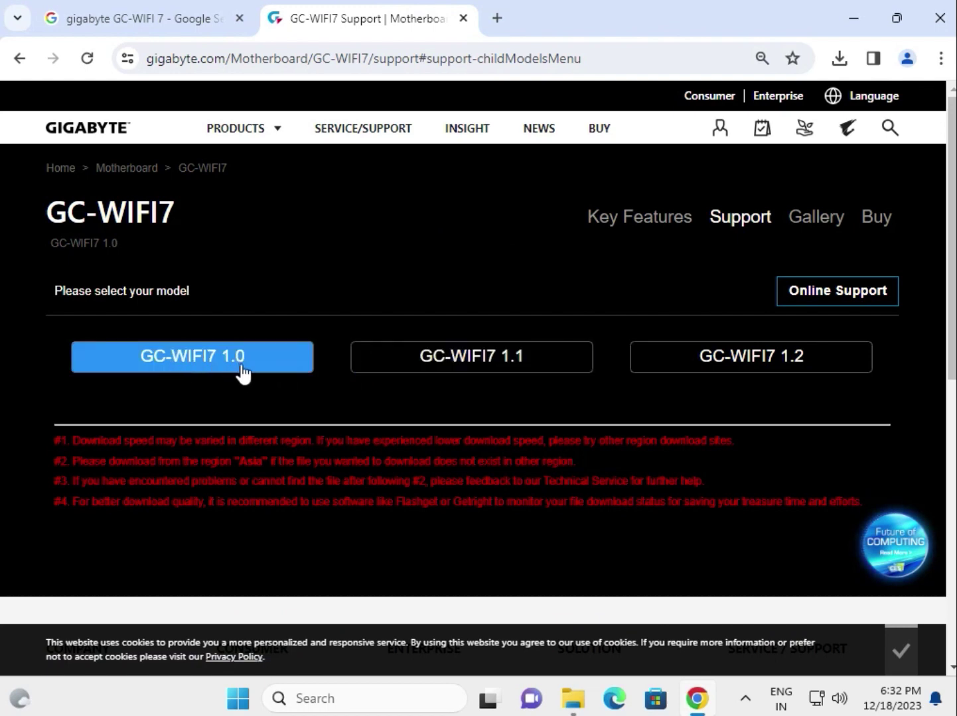
pyautogui.click(714, 356)
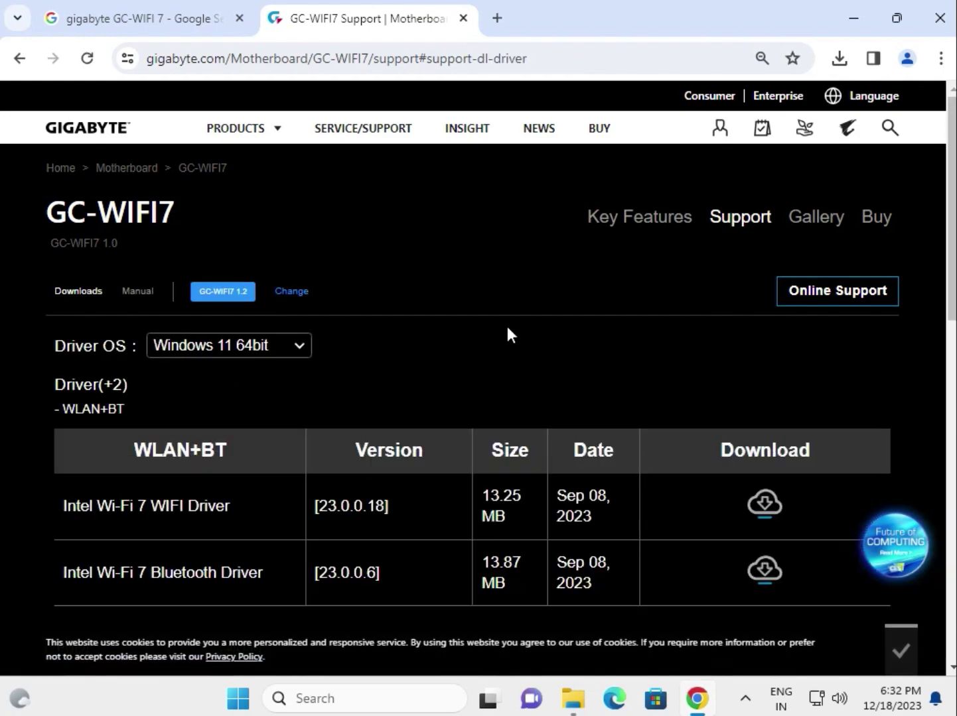
pyautogui.click(277, 345)
pyautogui.click(284, 346)
pyautogui.scroll(-2, 450, 345)
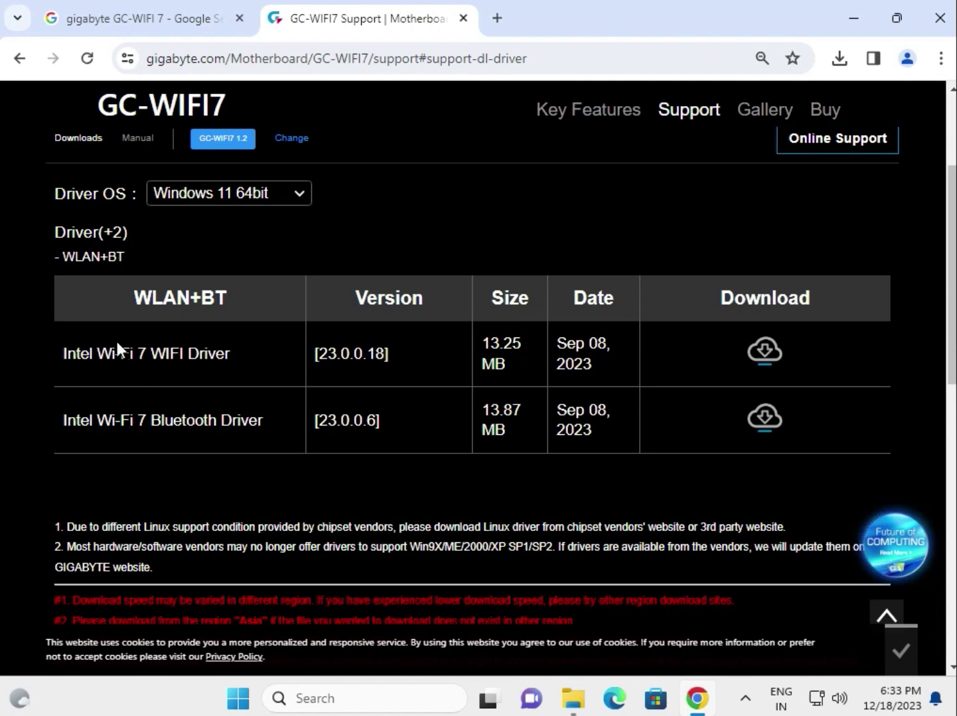
# - Check the Wi-Fi and Bluetooth driver rows, then open the downloaded Wi-Fi driver zip
pyautogui.moveTo(99, 358); pyautogui.dragTo(149, 357)
pyautogui.moveTo(265, 420); pyautogui.dragTo(92, 411)
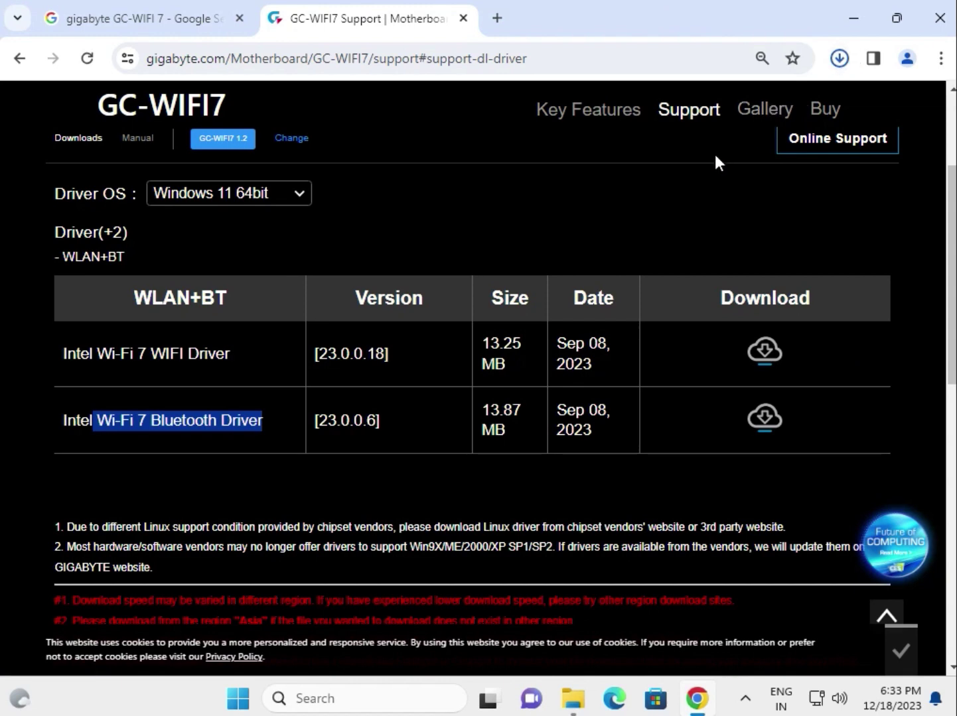
pyautogui.moveTo(672, 108)
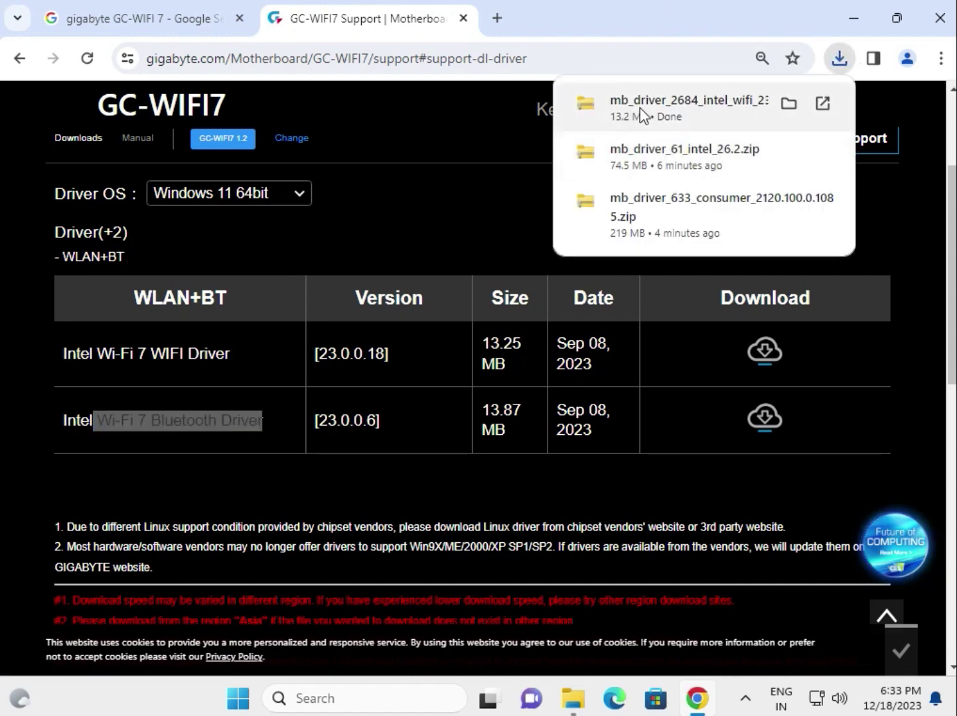
pyautogui.click(639, 108)
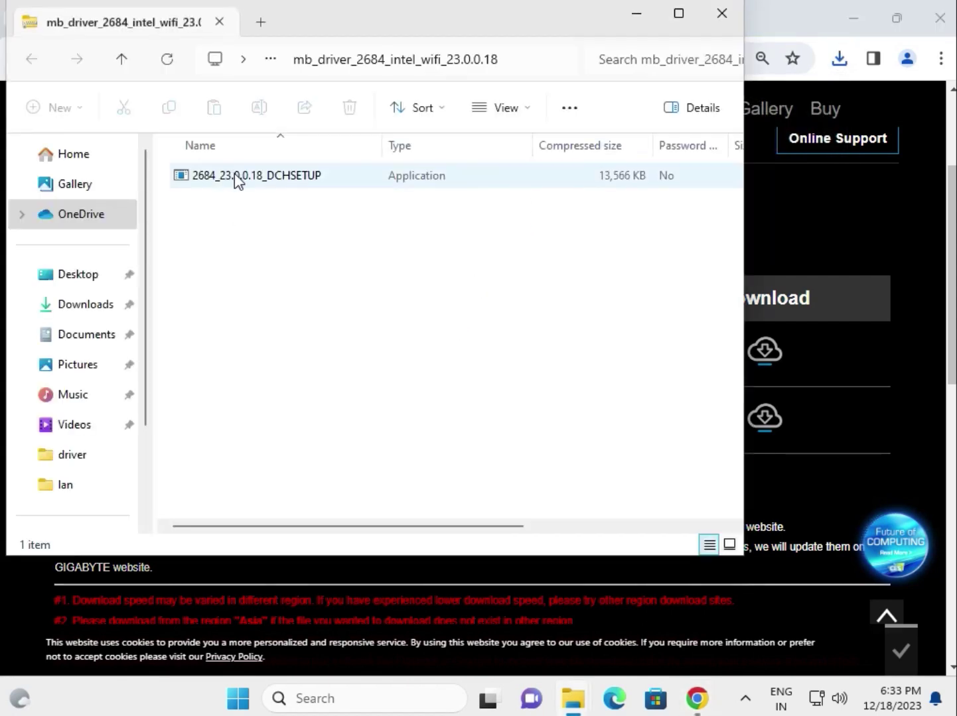
# - Launch 2684_23.0.0.18_DCHSETUP and approve its User Account Control prompt
pyautogui.click(235, 175)
pyautogui.doubleClick(234, 175)
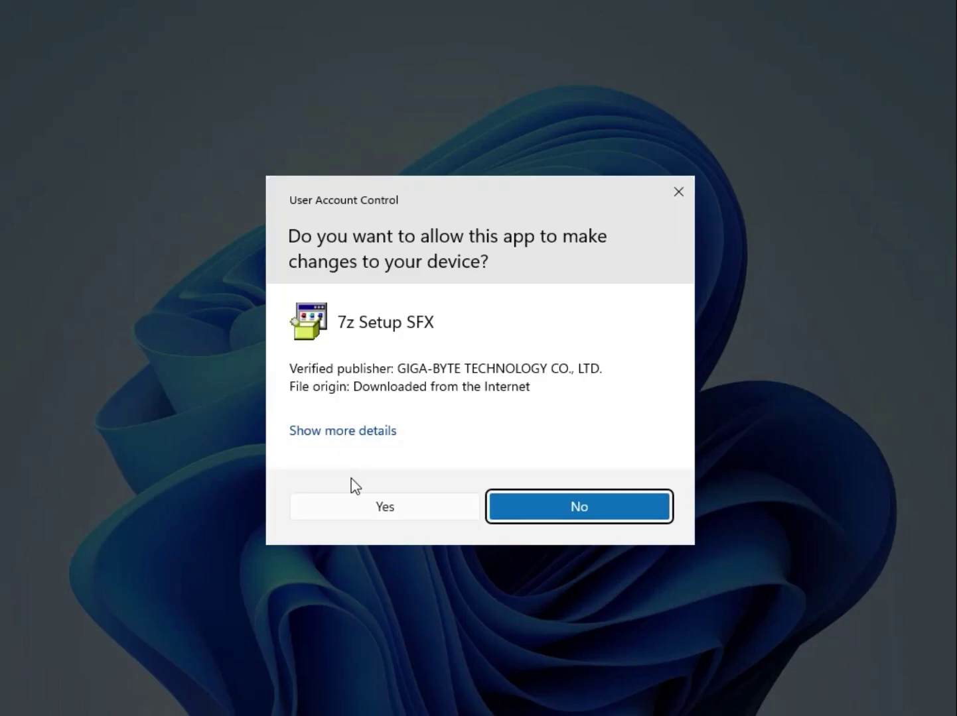
pyautogui.click(365, 507)
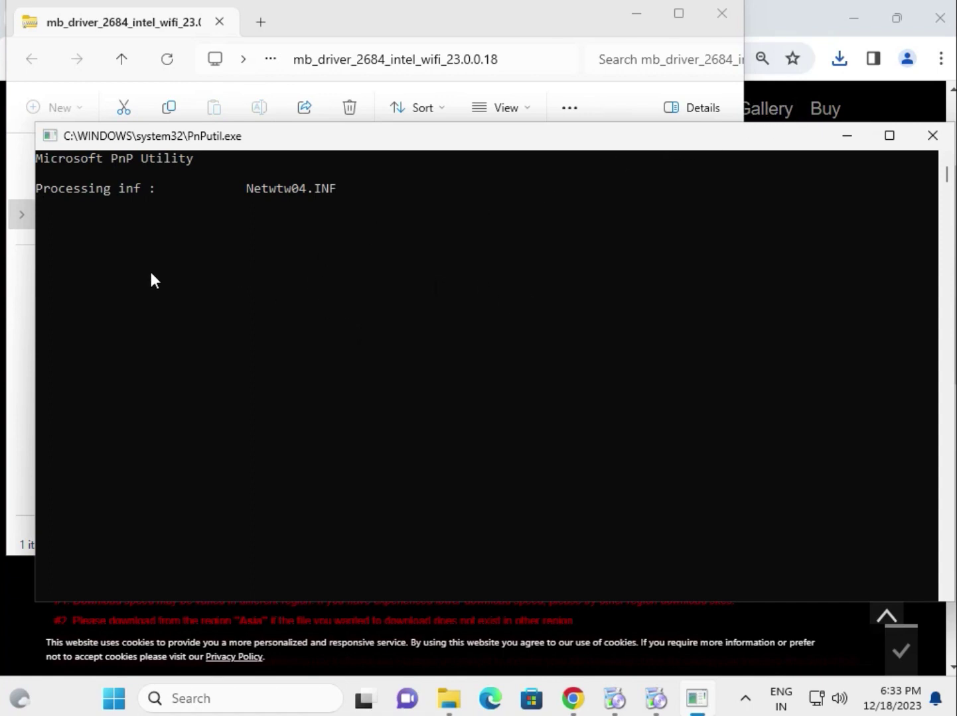
# - Back on the Gigabyte page, download the Bluetooth driver and open its zip
pyautogui.click(797, 78)
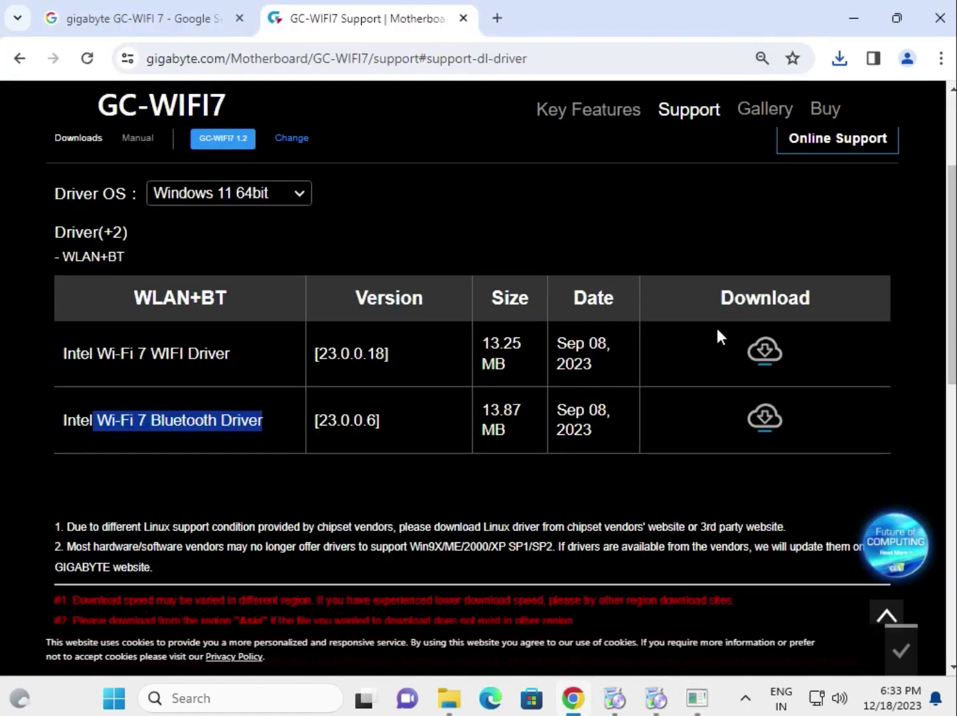
pyautogui.click(765, 417)
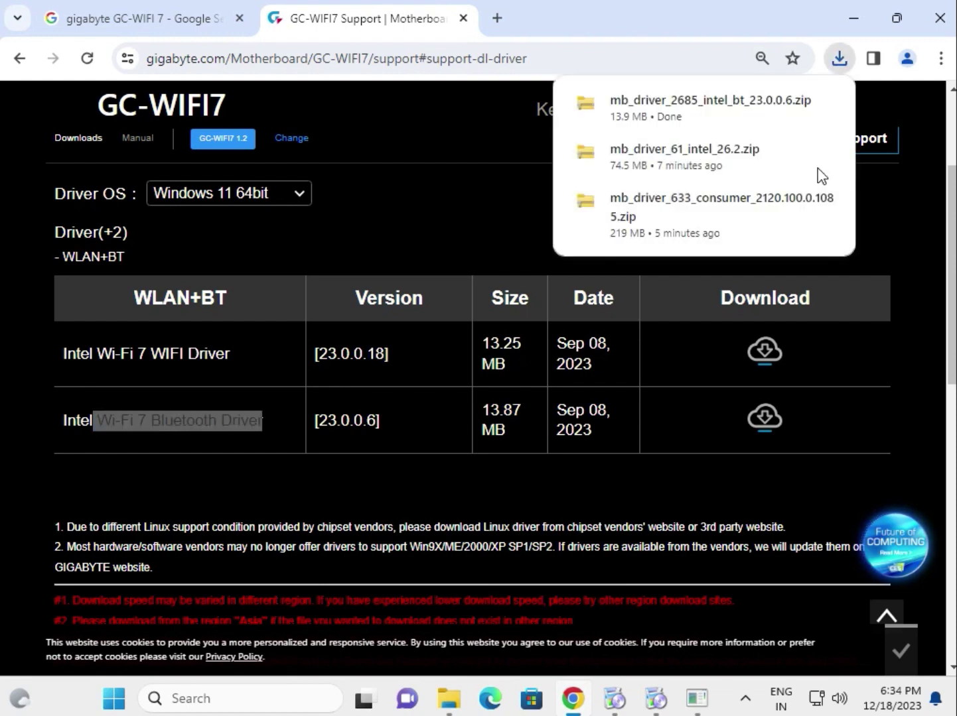
pyautogui.click(660, 101)
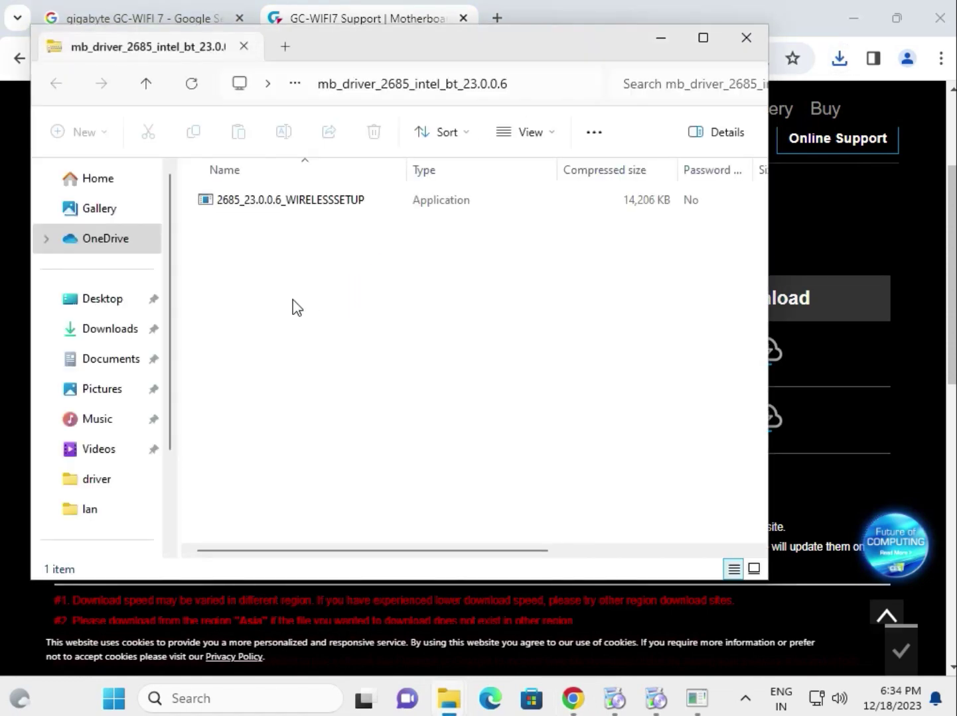
# - Run 2685_23.0.0.6_WIRELESSSETUP with admin approval, then return to the Gigabyte page
pyautogui.click(291, 206)
pyautogui.doubleClick(291, 206)
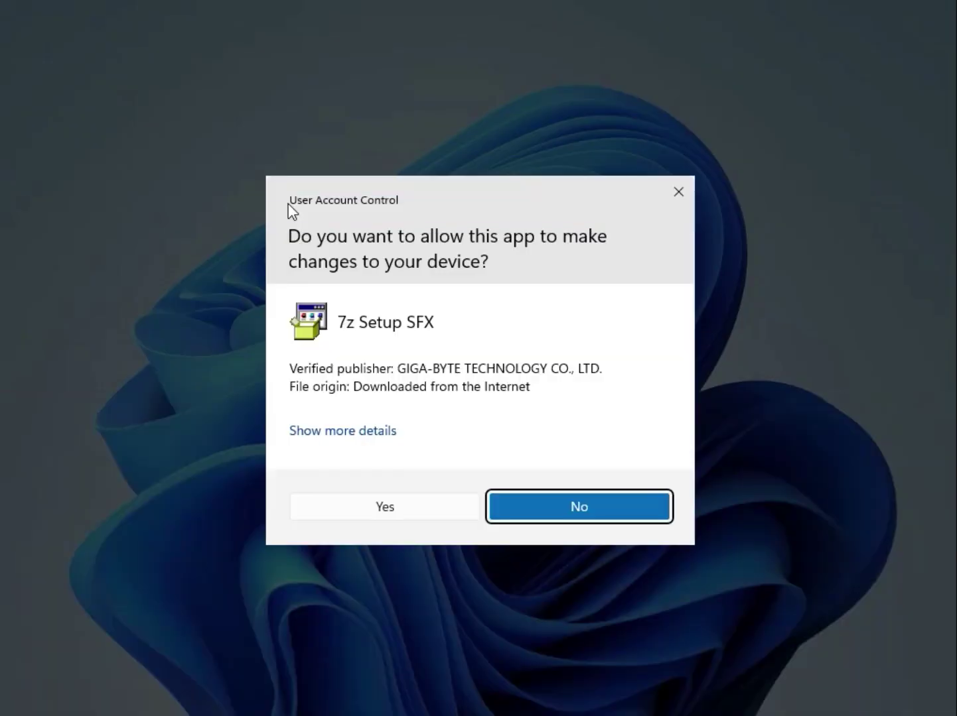
pyautogui.click(379, 505)
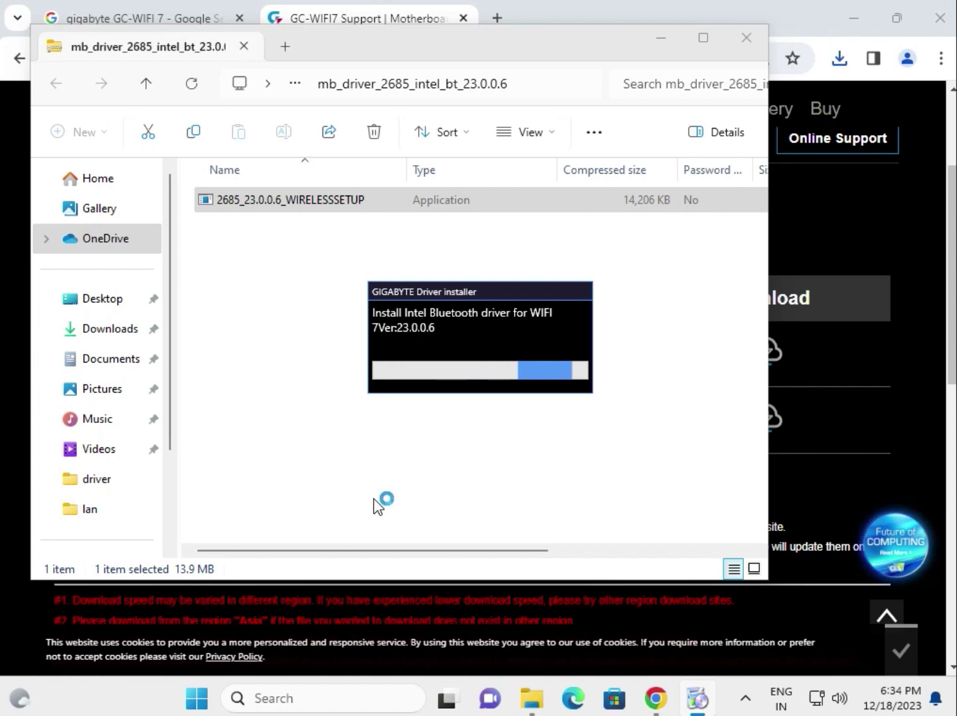
pyautogui.click(795, 239)
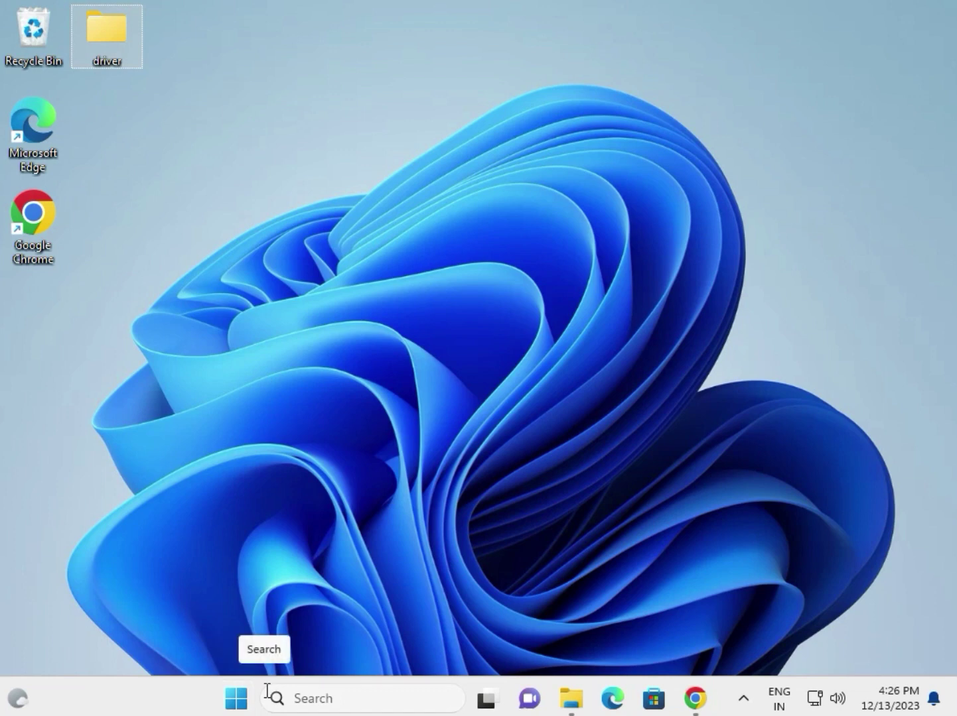
# - Open Device Manager from the Start menu, reposition it, and expand Display adapters
pyautogui.rightClick(237, 699)
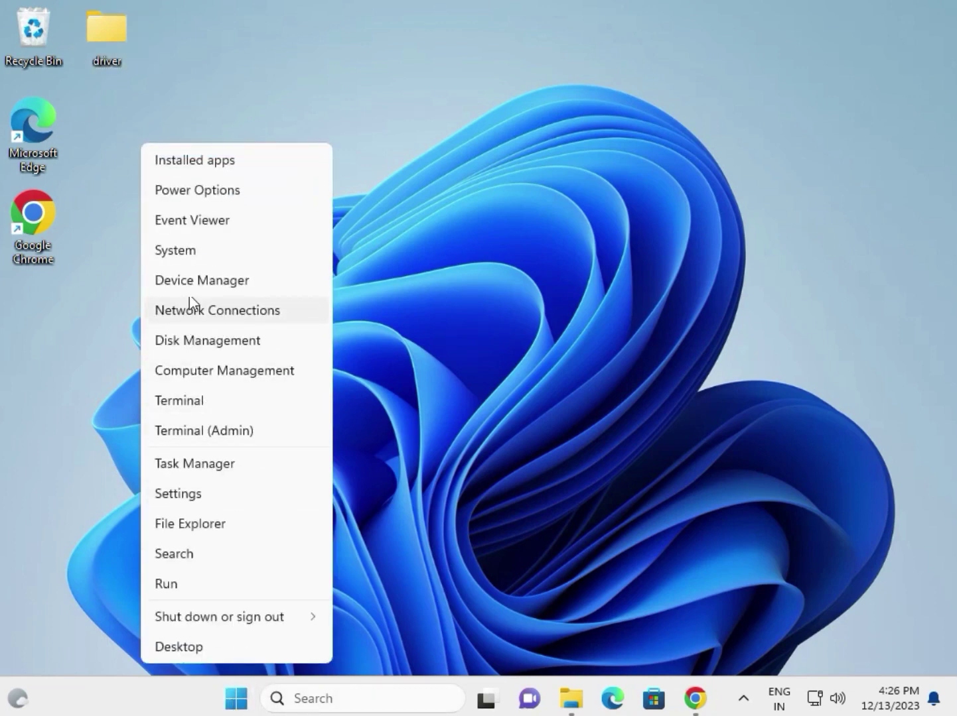
pyautogui.click(194, 284)
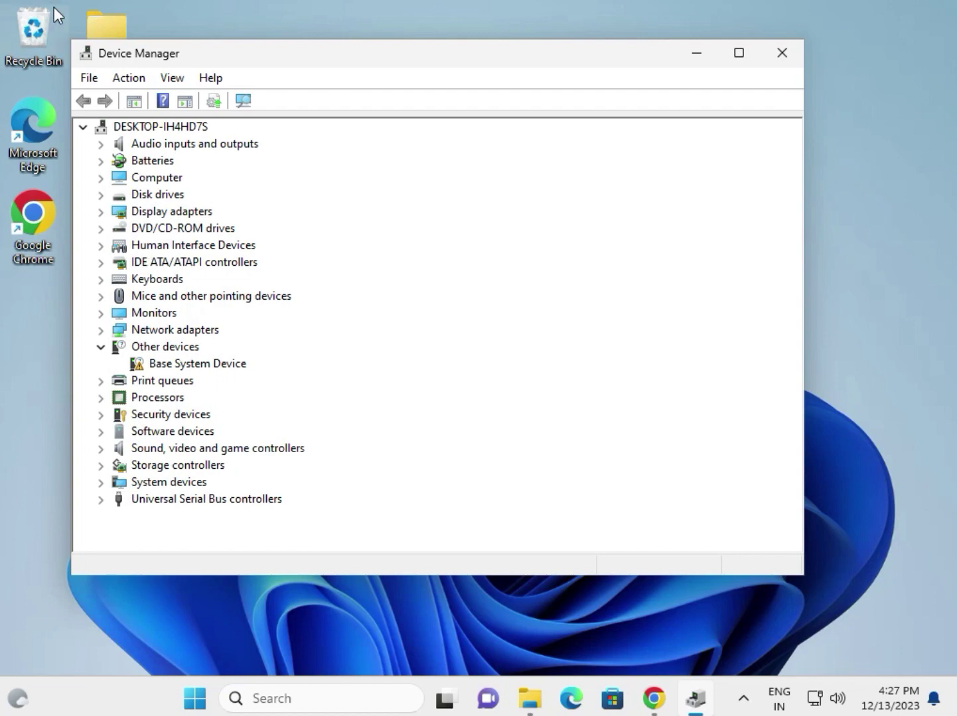
pyautogui.moveTo(192, 50); pyautogui.dragTo(258, 60)
pyautogui.click(123, 31)
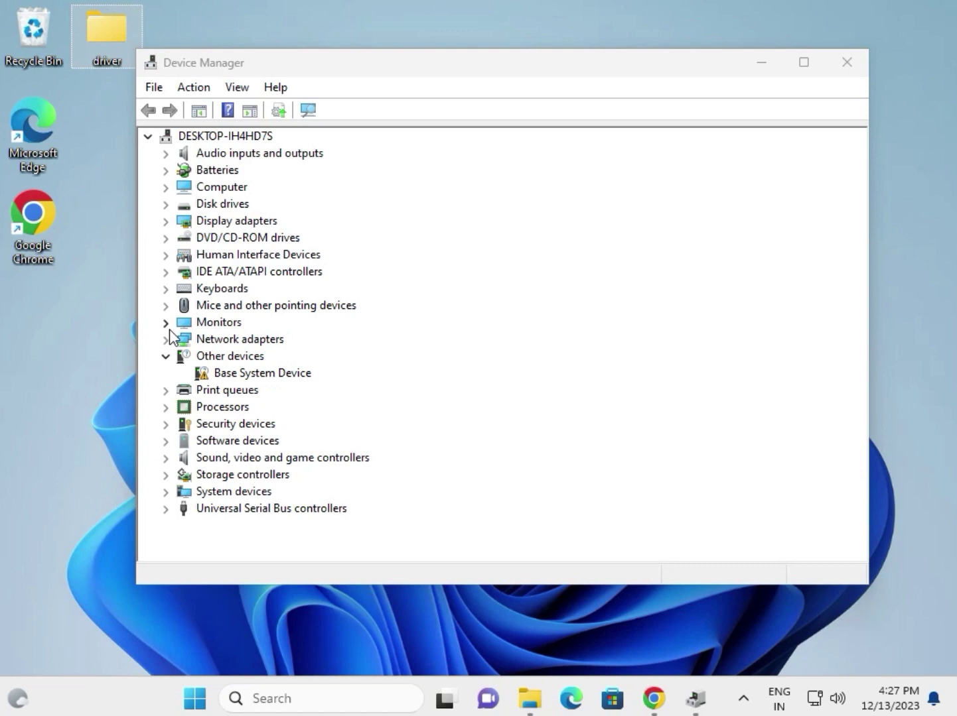
pyautogui.click(166, 222)
# - Point Microsoft Basic Display Adapter's driver update at Desktop\driver; best driver already installed
pyautogui.click(254, 237)
pyautogui.rightClick(263, 240)
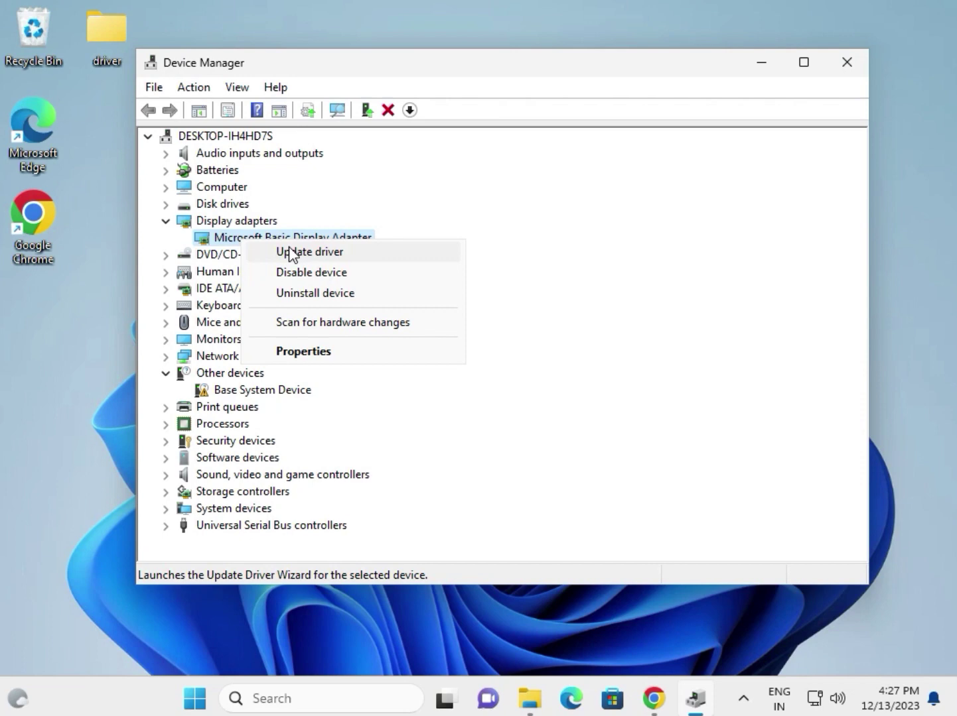
pyautogui.click(289, 255)
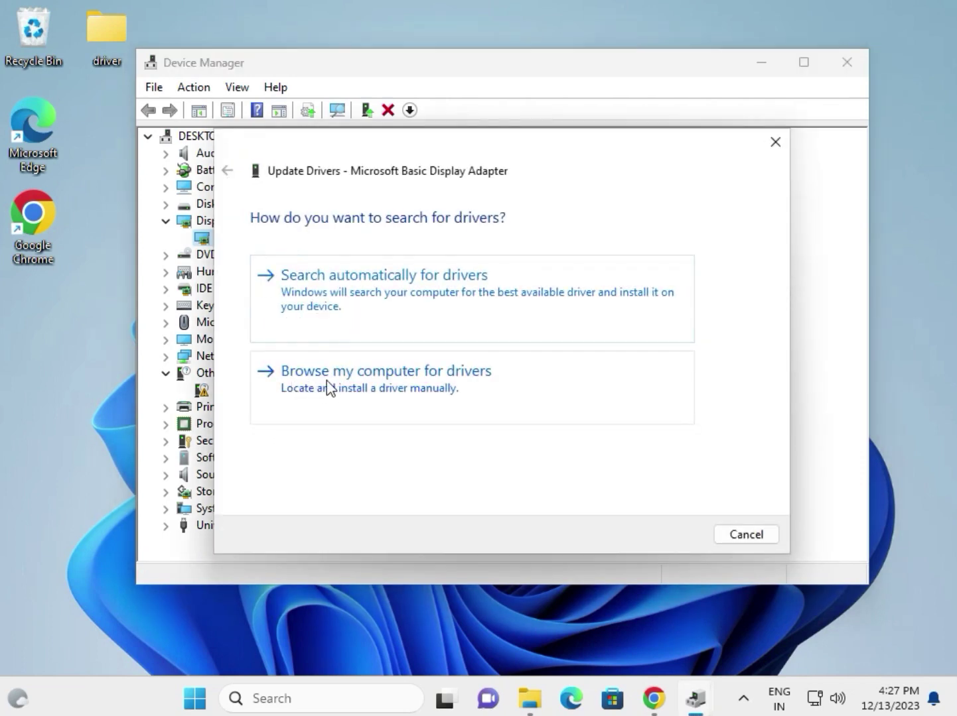
pyautogui.click(445, 387)
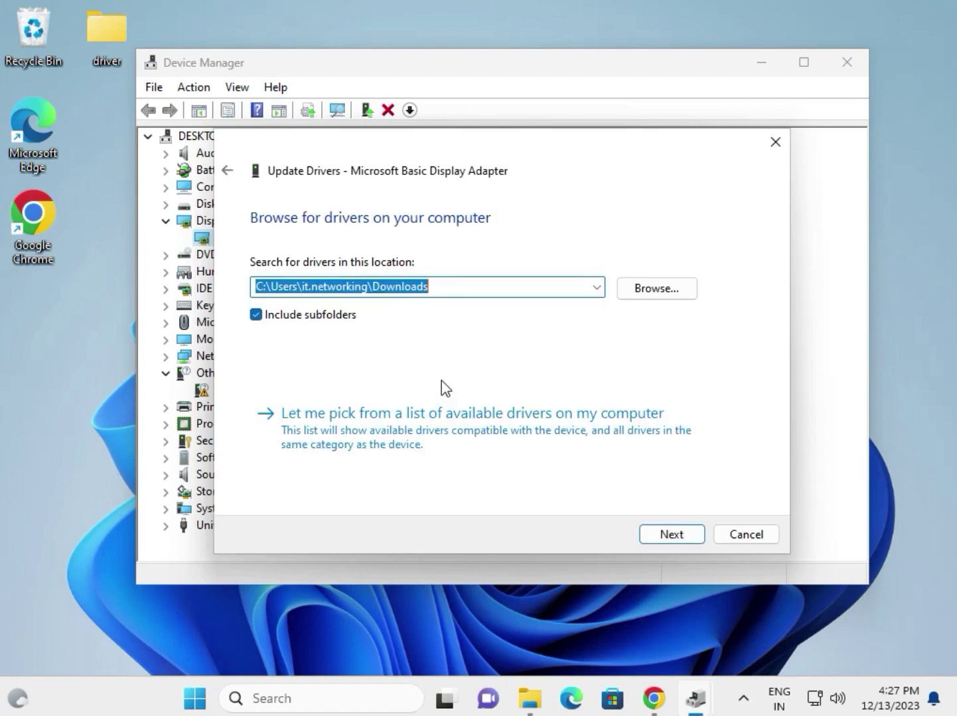
pyautogui.click(656, 288)
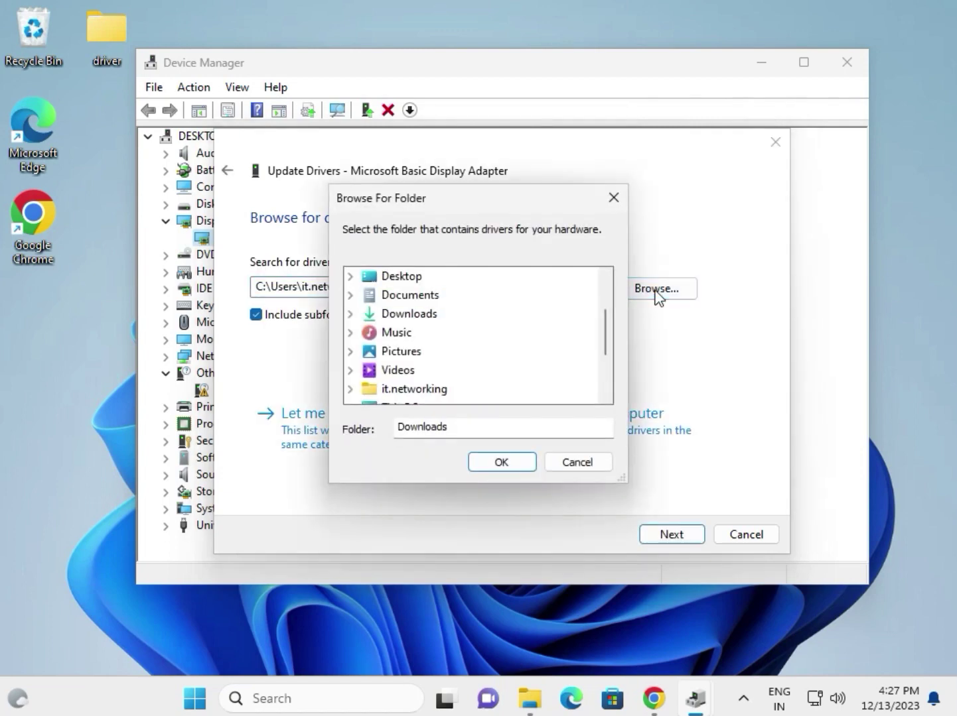
pyautogui.doubleClick(401, 277)
pyautogui.click(413, 370)
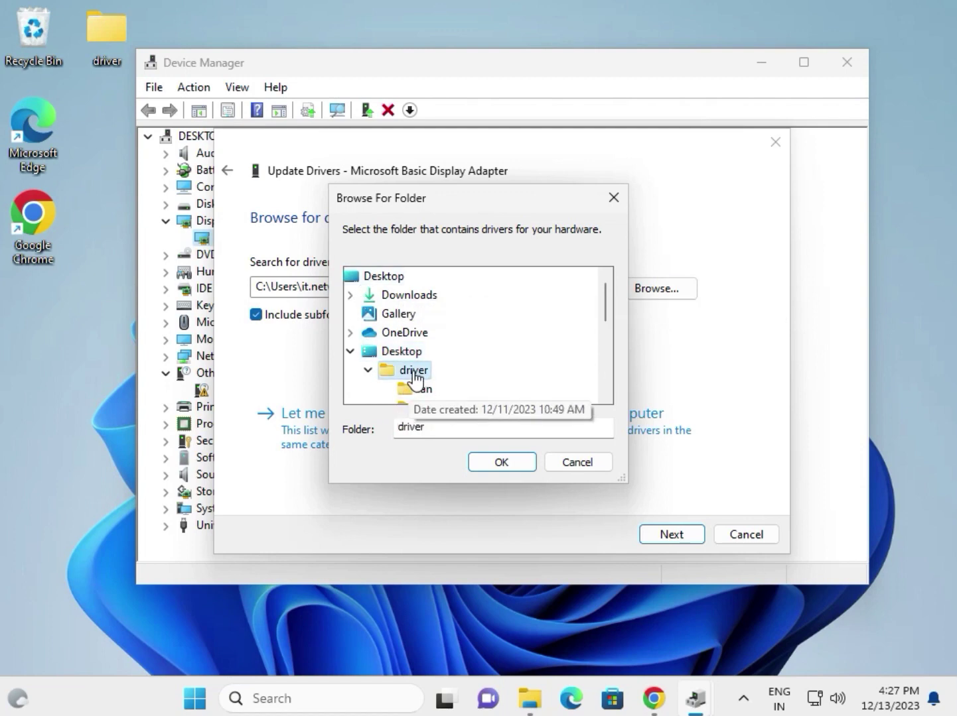
pyautogui.scroll(-1, 415, 376)
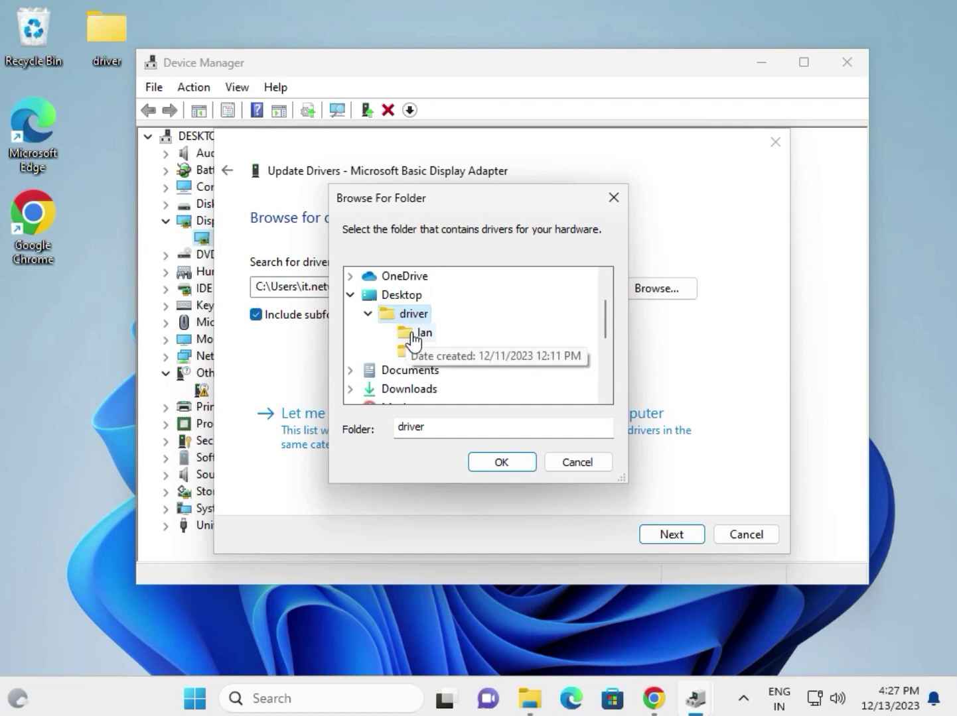
pyautogui.click(501, 462)
pyautogui.click(681, 533)
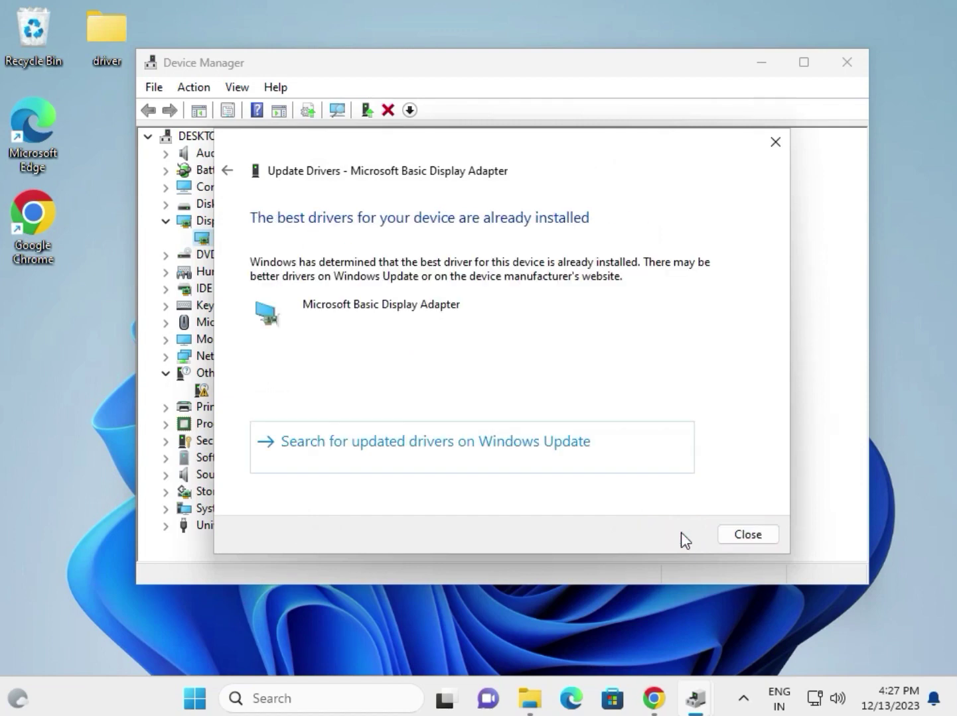
pyautogui.click(736, 534)
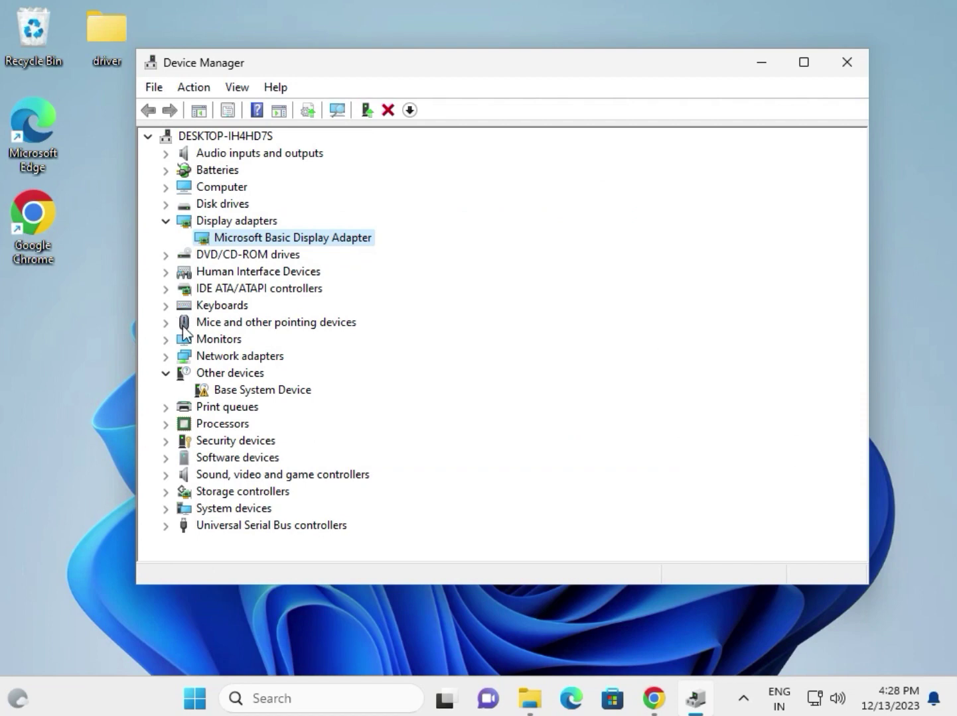
# - Search Desktop\driver for an Intel PRO/1000 MT Desktop Adapter driver update, then close the wizard
pyautogui.click(166, 356)
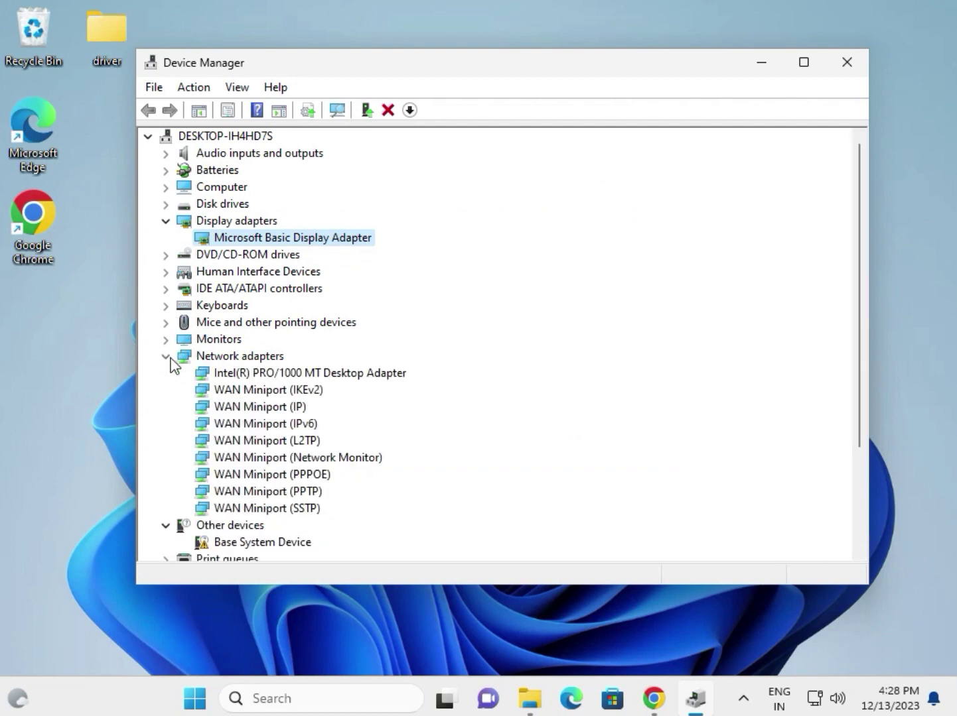
pyautogui.click(278, 374)
pyautogui.rightClick(278, 374)
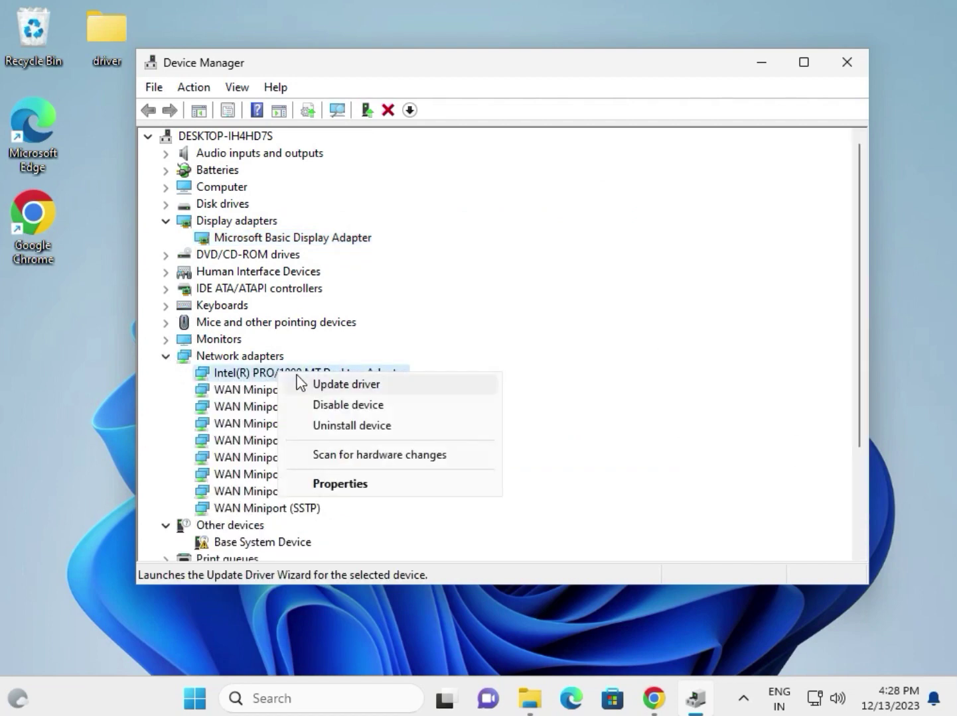
pyautogui.click(579, 363)
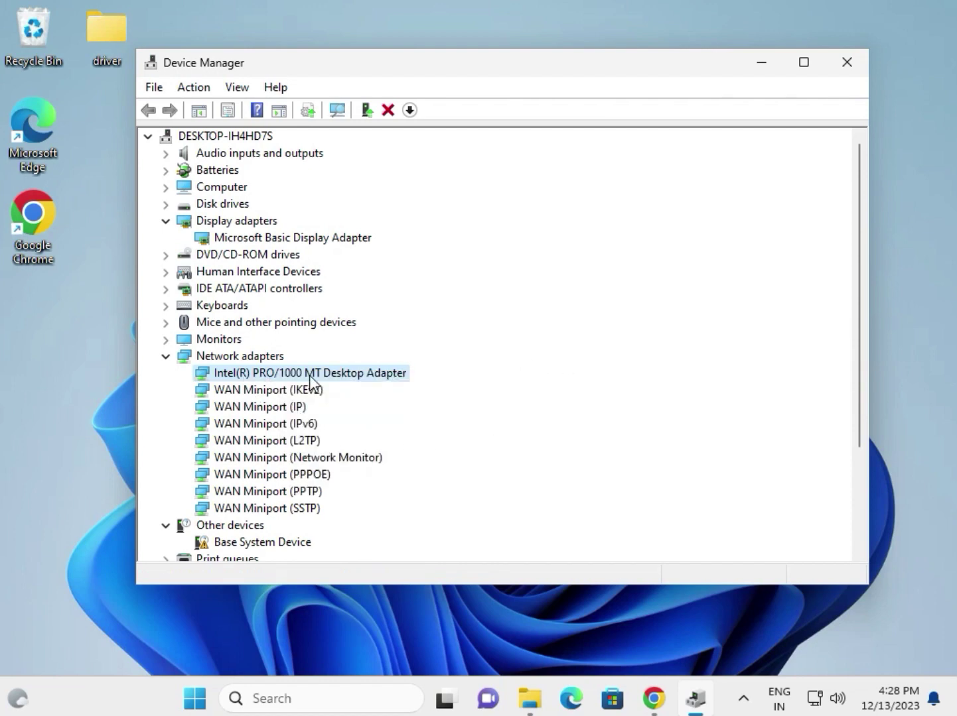
pyautogui.rightClick(385, 382)
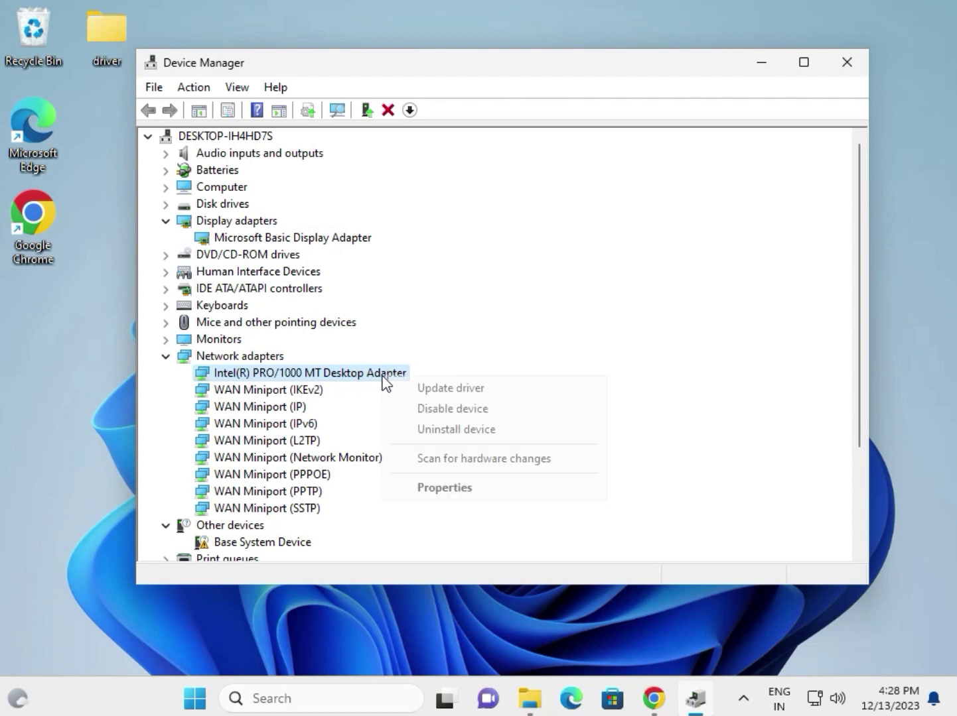
pyautogui.click(437, 390)
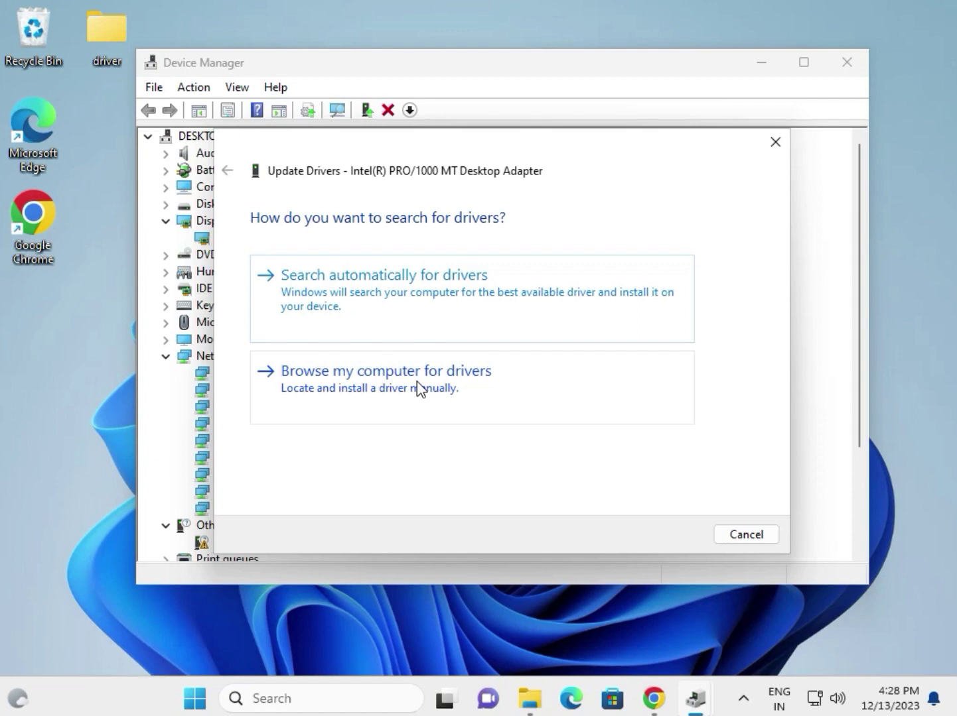
pyautogui.click(432, 387)
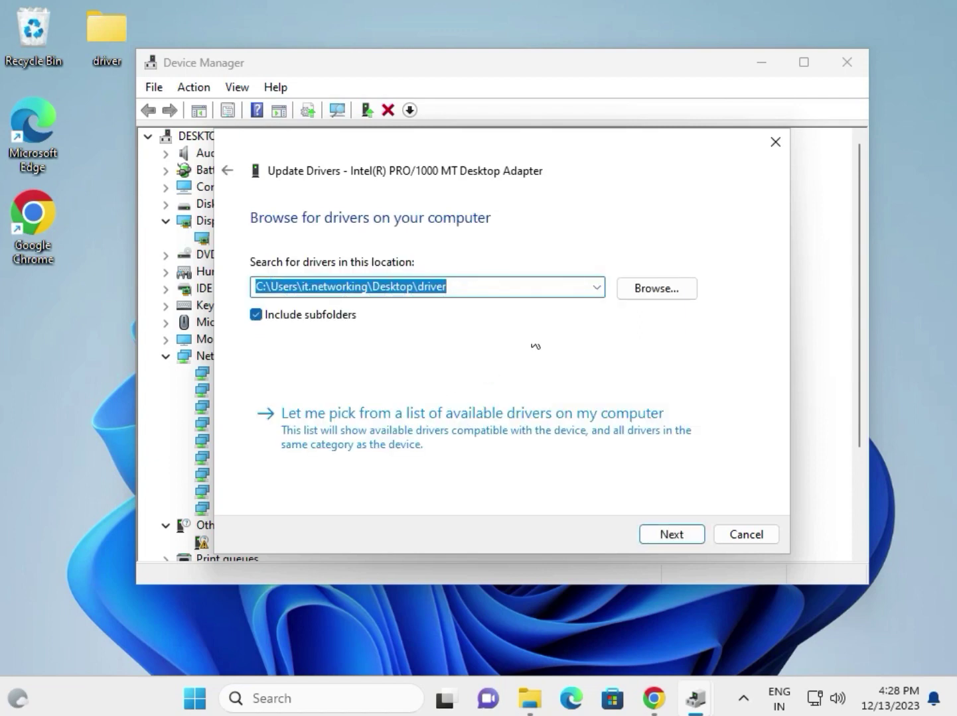
pyautogui.click(656, 289)
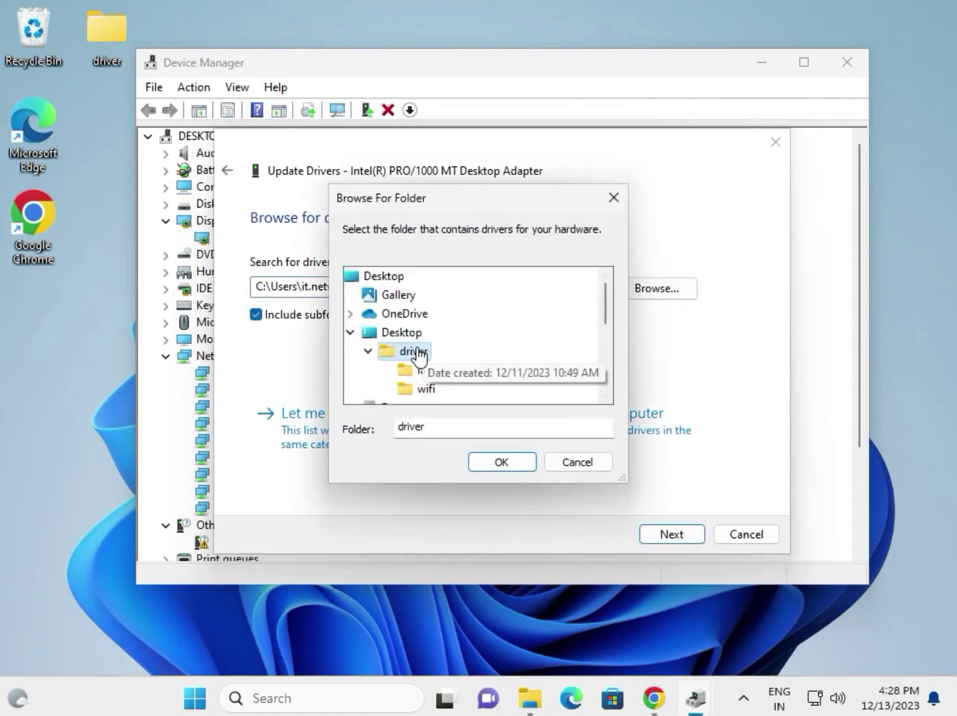
pyautogui.click(500, 462)
pyautogui.click(672, 535)
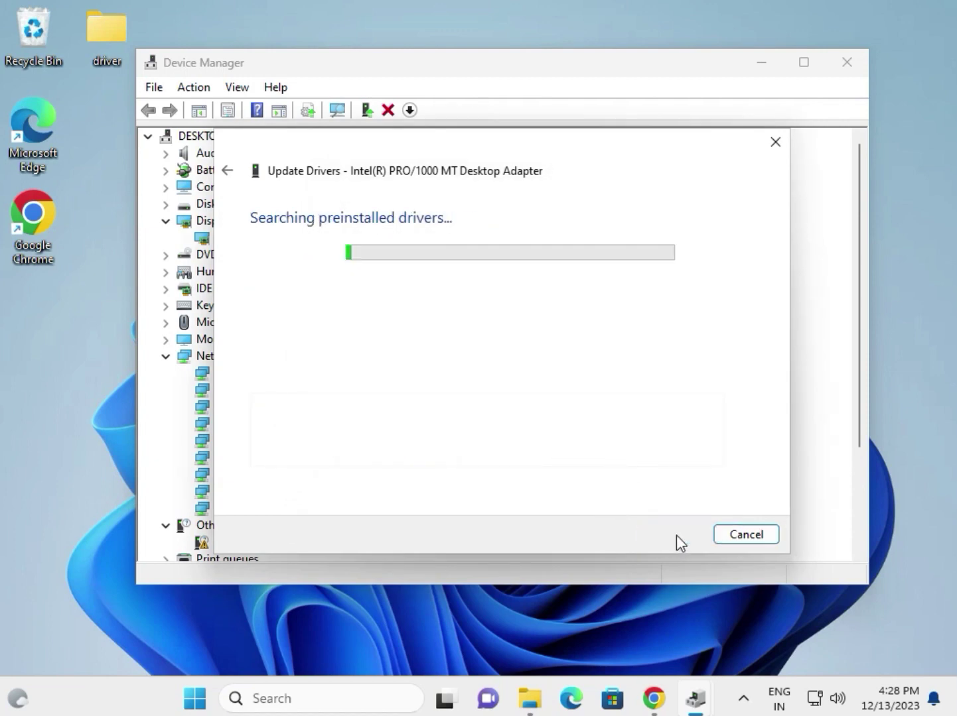
pyautogui.click(97, 36)
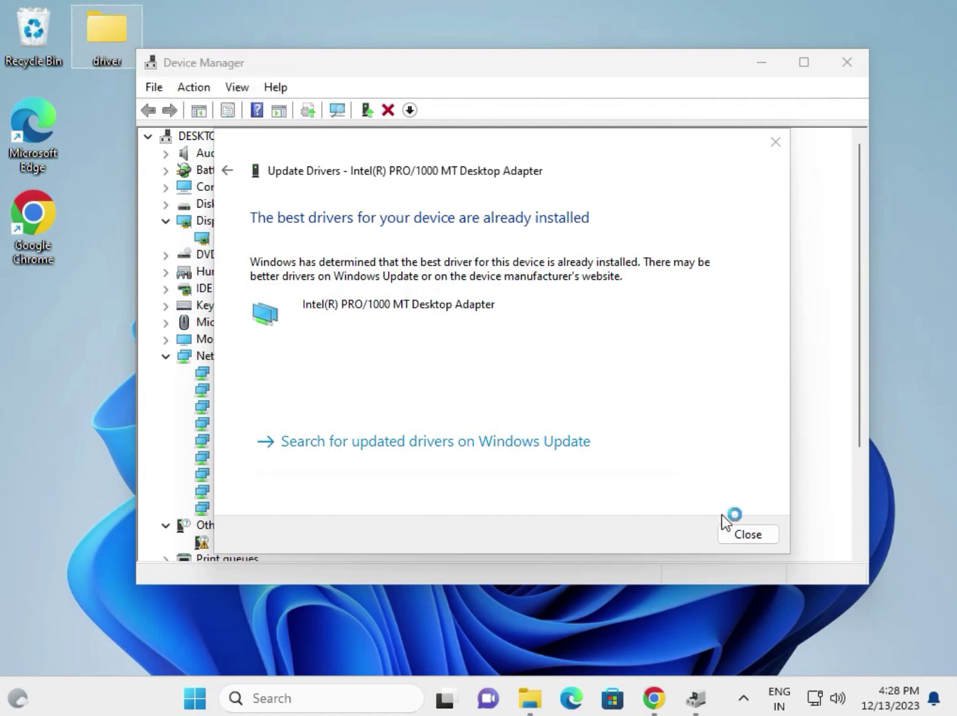
pyautogui.click(745, 535)
pyautogui.scroll(-2, 287, 416)
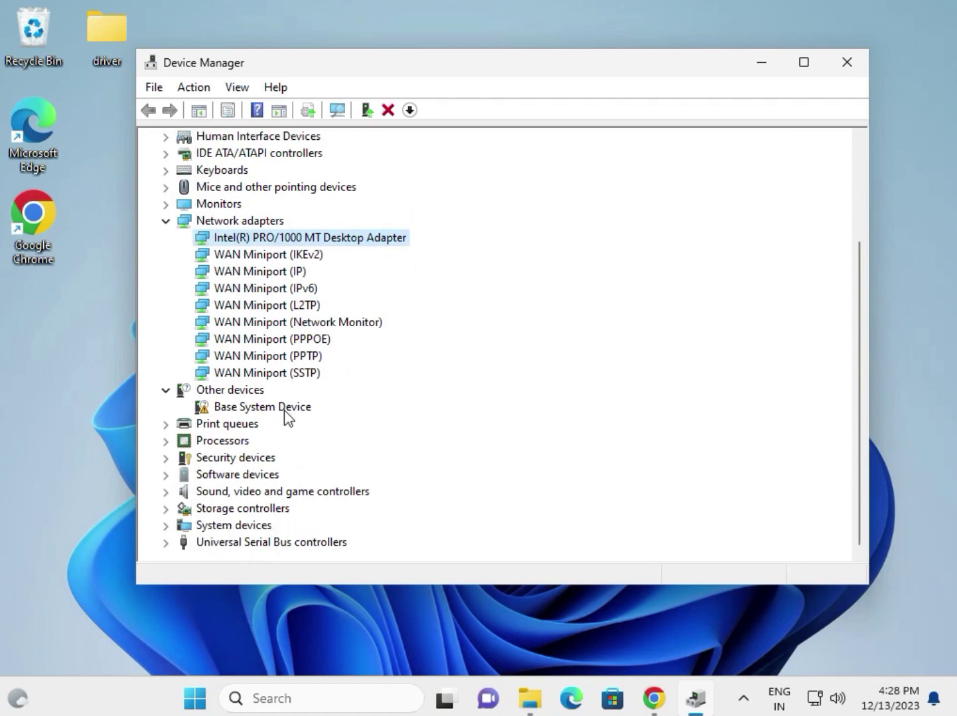
# - Search Desktop\driver for a driver update for the first Intel Core i3-6098P processor
pyautogui.click(166, 441)
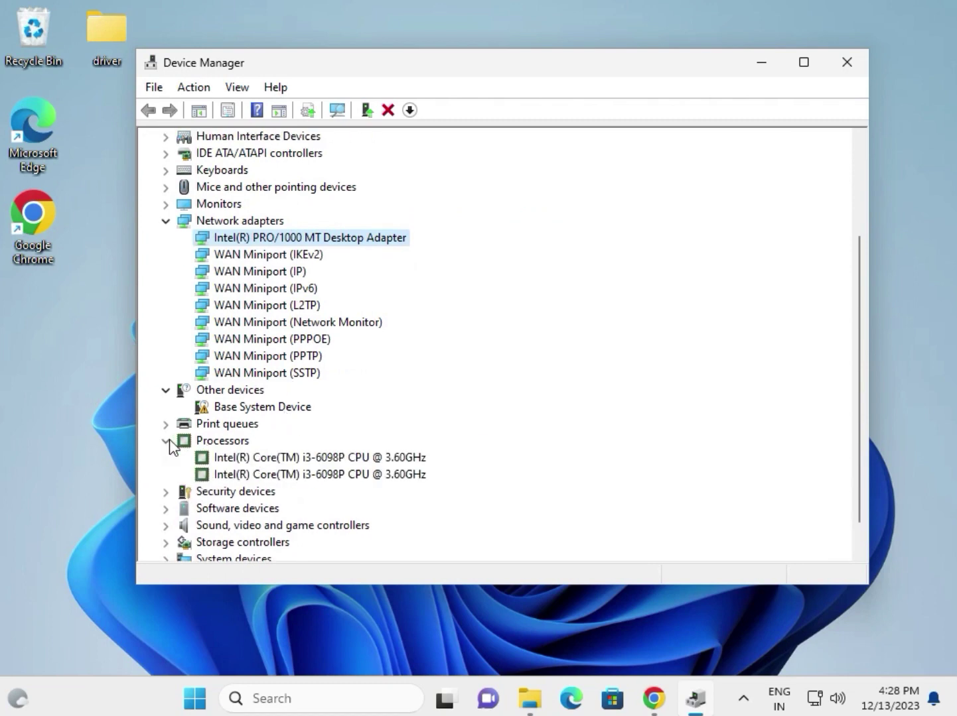
pyautogui.click(312, 458)
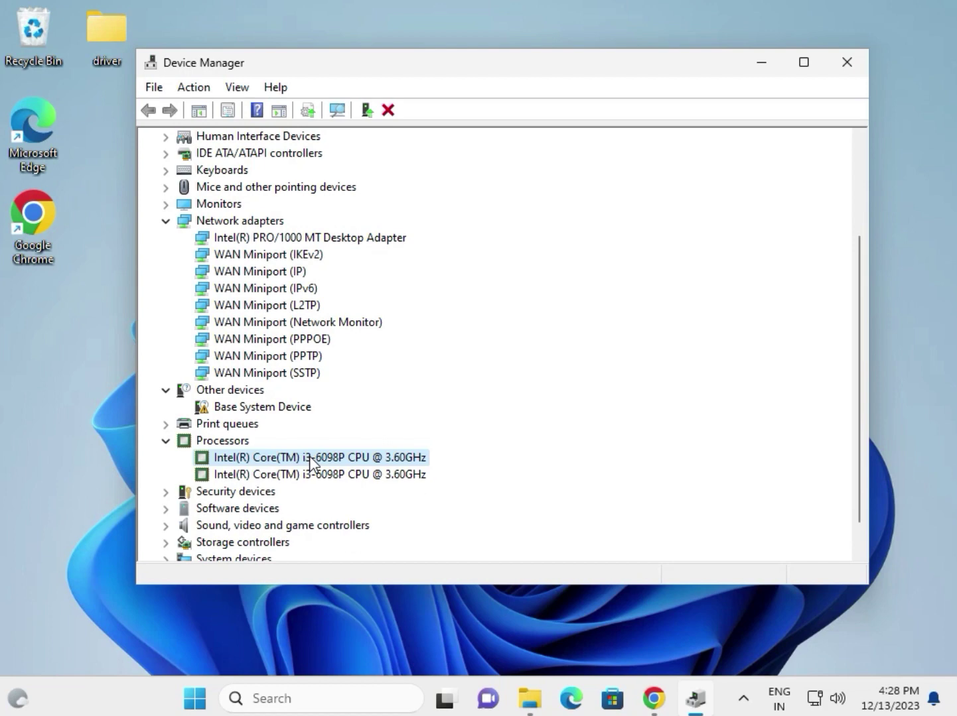
pyautogui.rightClick(312, 458)
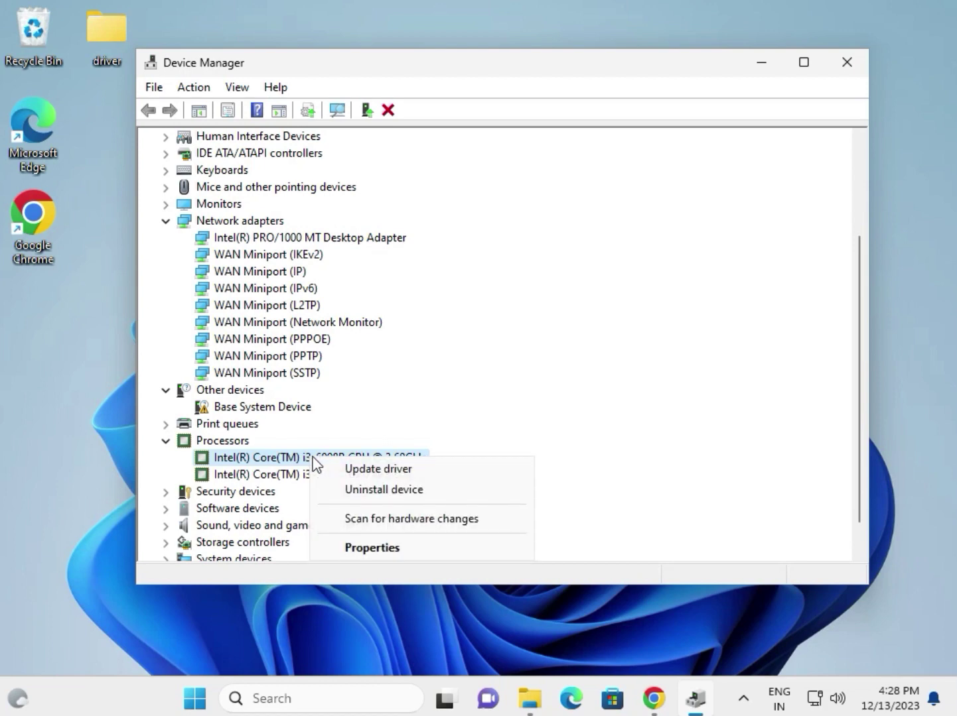
pyautogui.click(353, 475)
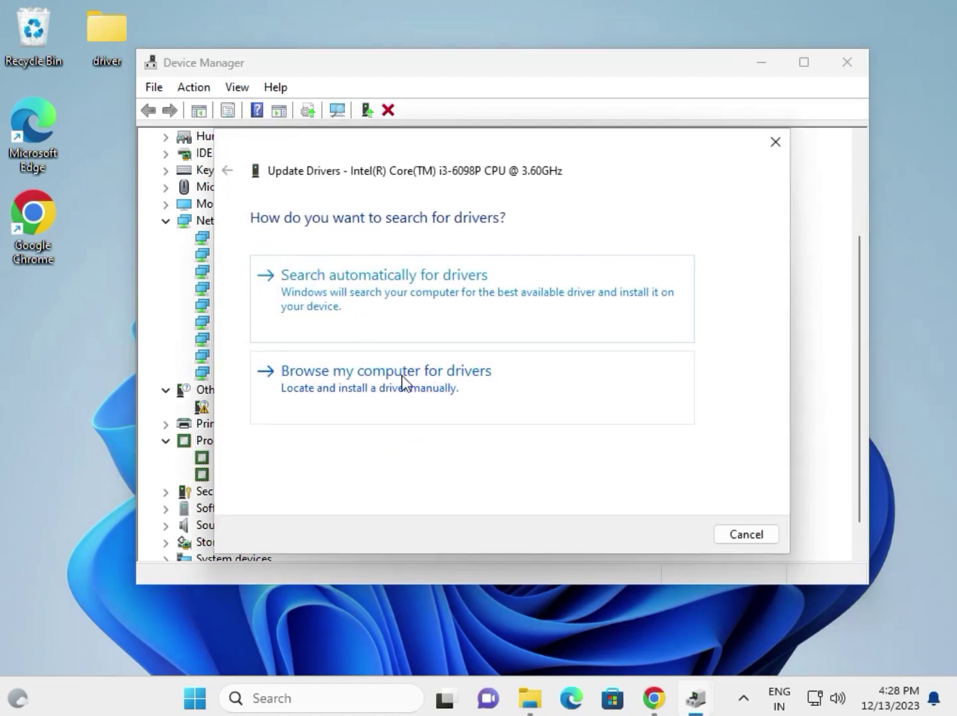
pyautogui.click(403, 375)
pyautogui.click(362, 289)
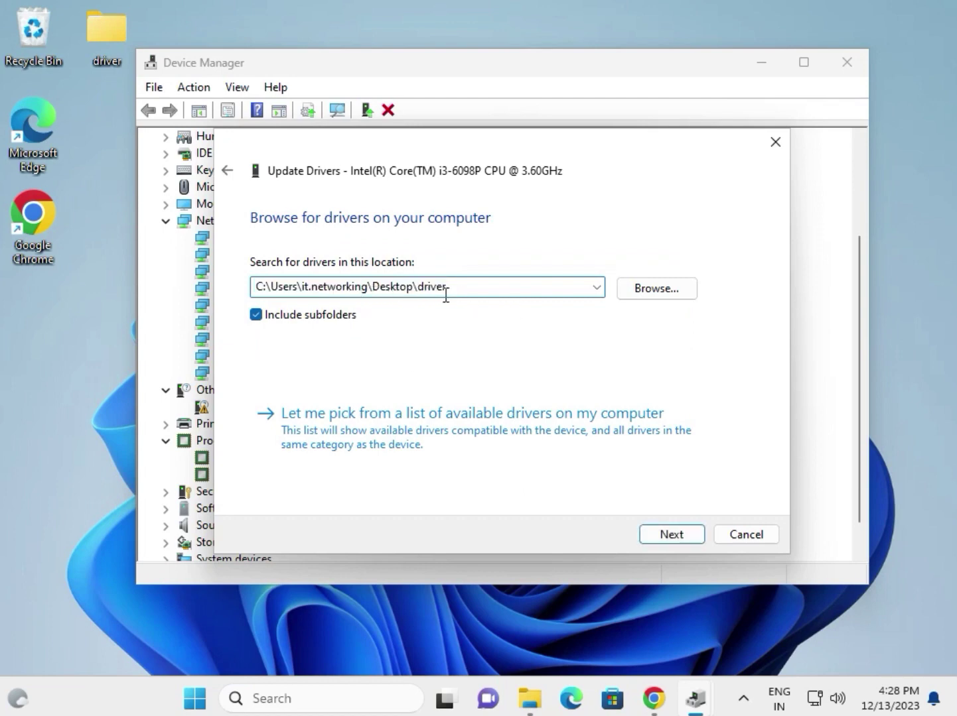
pyautogui.click(656, 288)
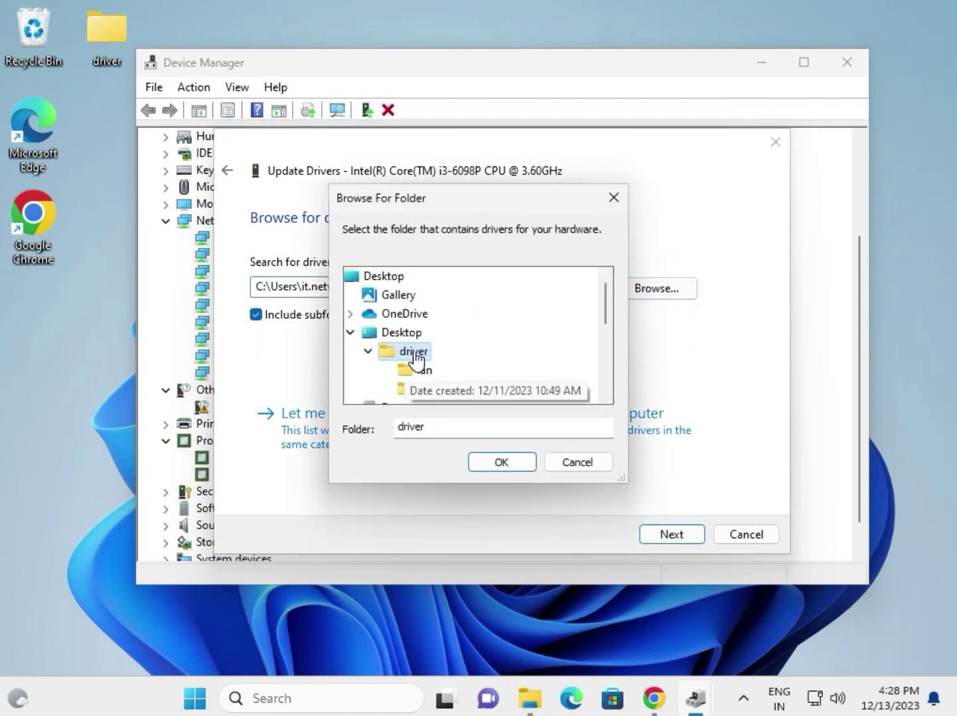
pyautogui.click(500, 463)
pyautogui.click(671, 534)
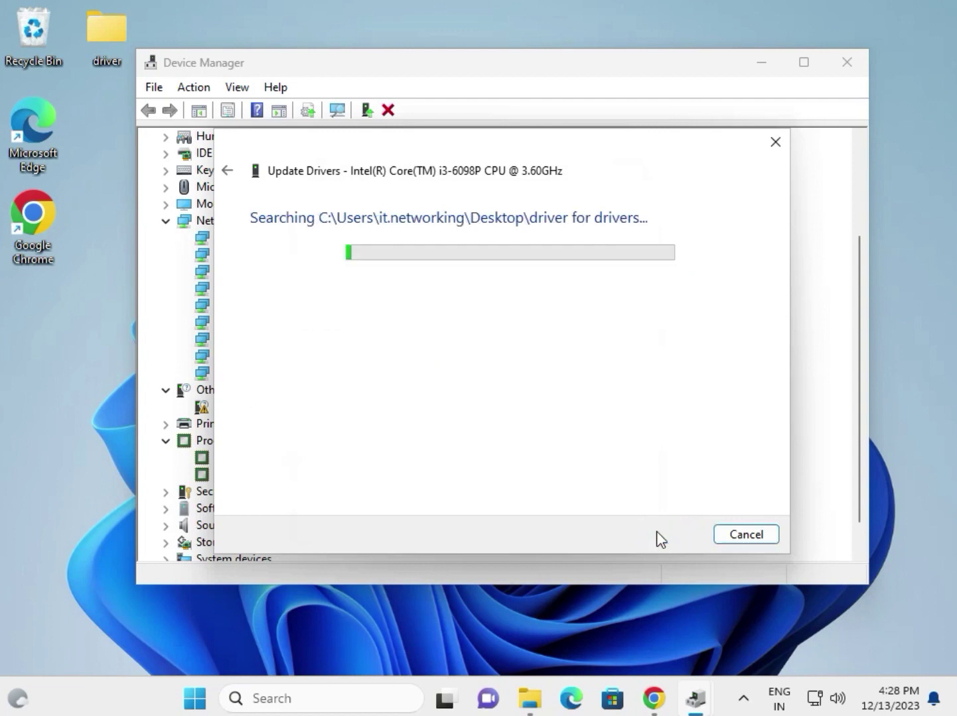
# - Close the finished driver update and expand Sound, video and game controllers and USB controllers
pyautogui.click(745, 535)
pyautogui.scroll(-1, 351, 441)
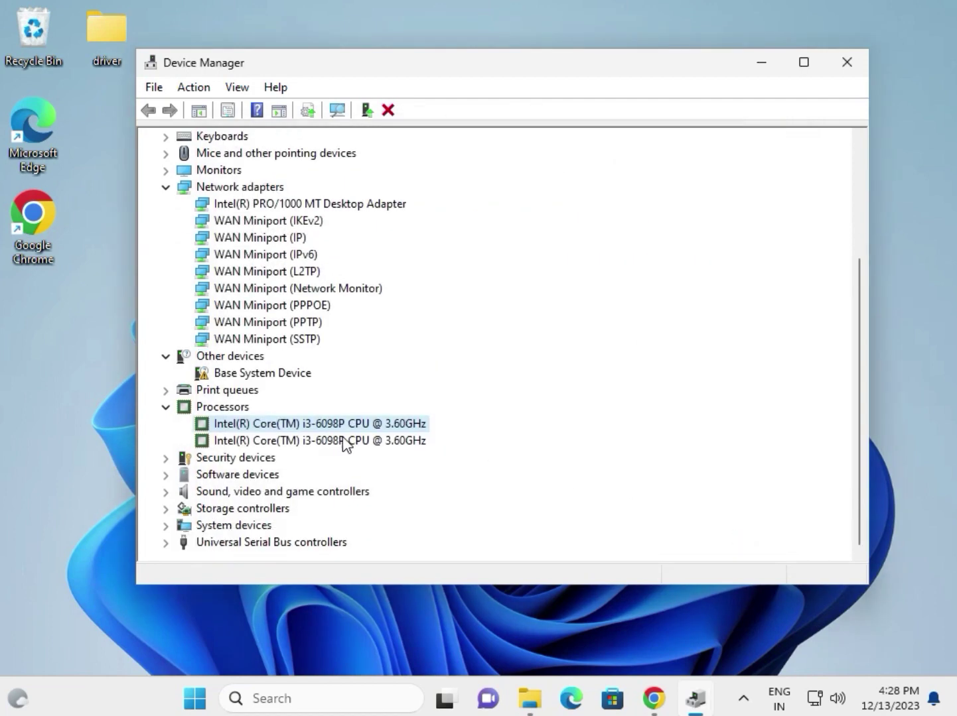
pyautogui.click(166, 491)
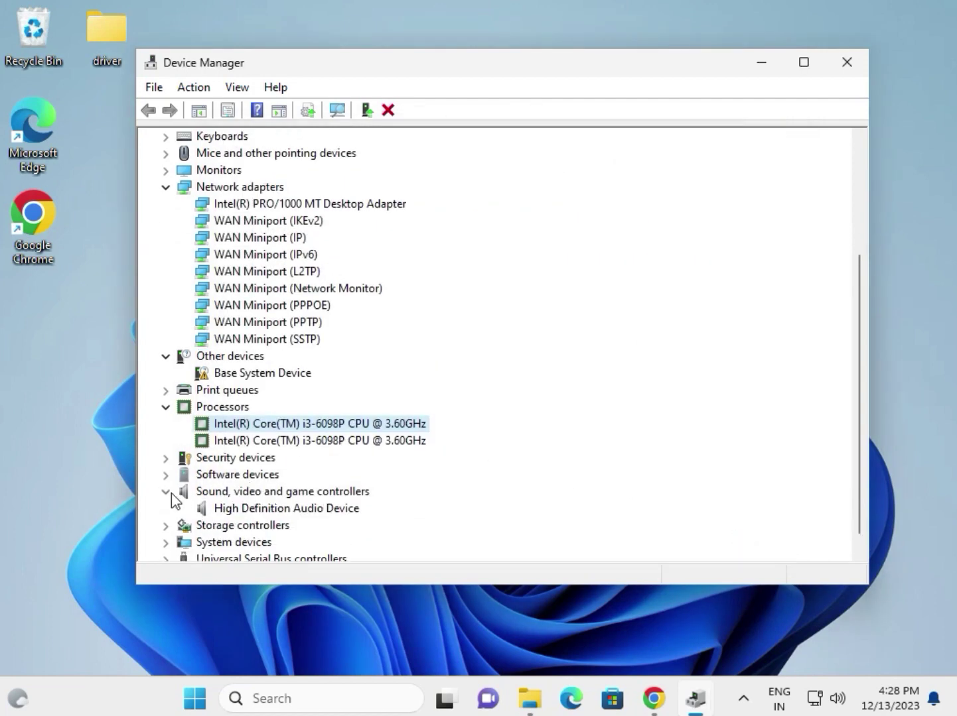
pyautogui.click(228, 510)
pyautogui.scroll(-1, 237, 513)
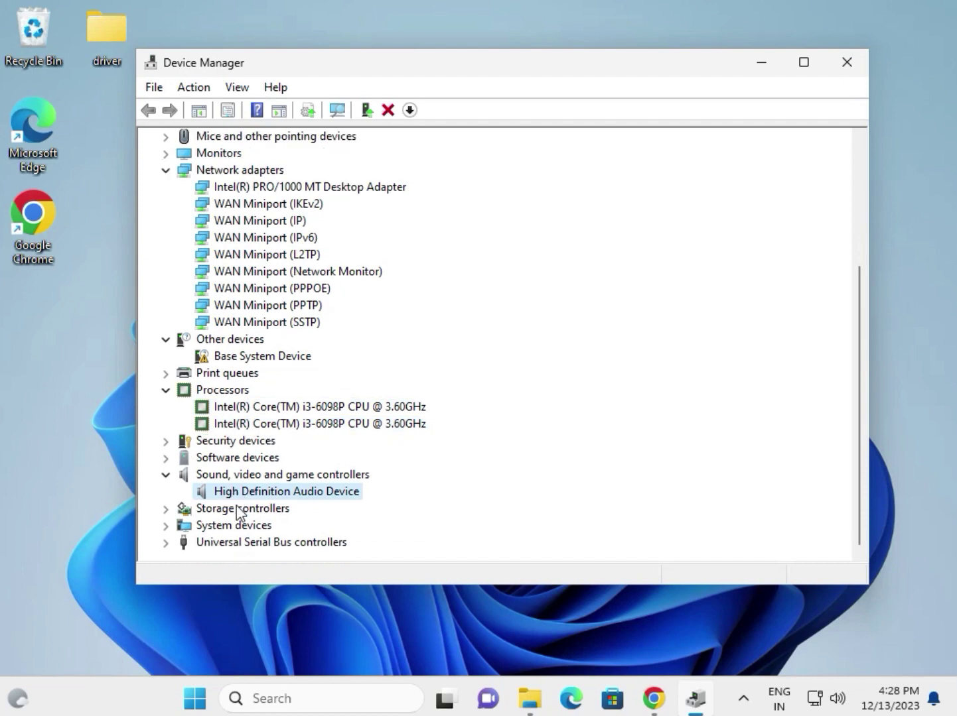
pyautogui.click(166, 544)
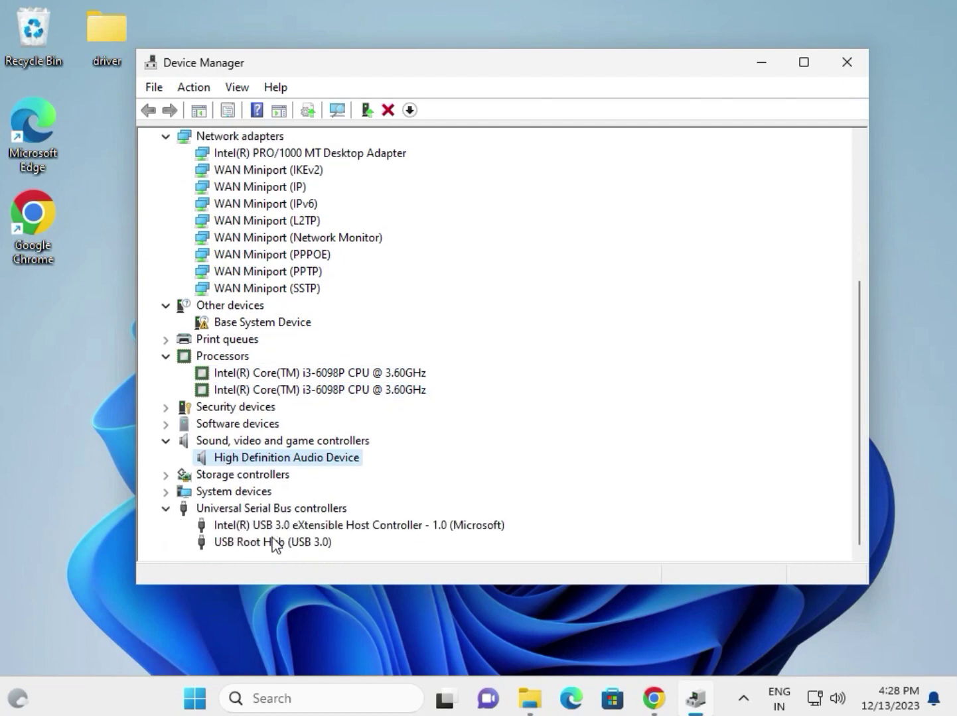
pyautogui.scroll(4, 237, 491)
pyautogui.scroll(4, 237, 491)
pyautogui.scroll(3, 238, 491)
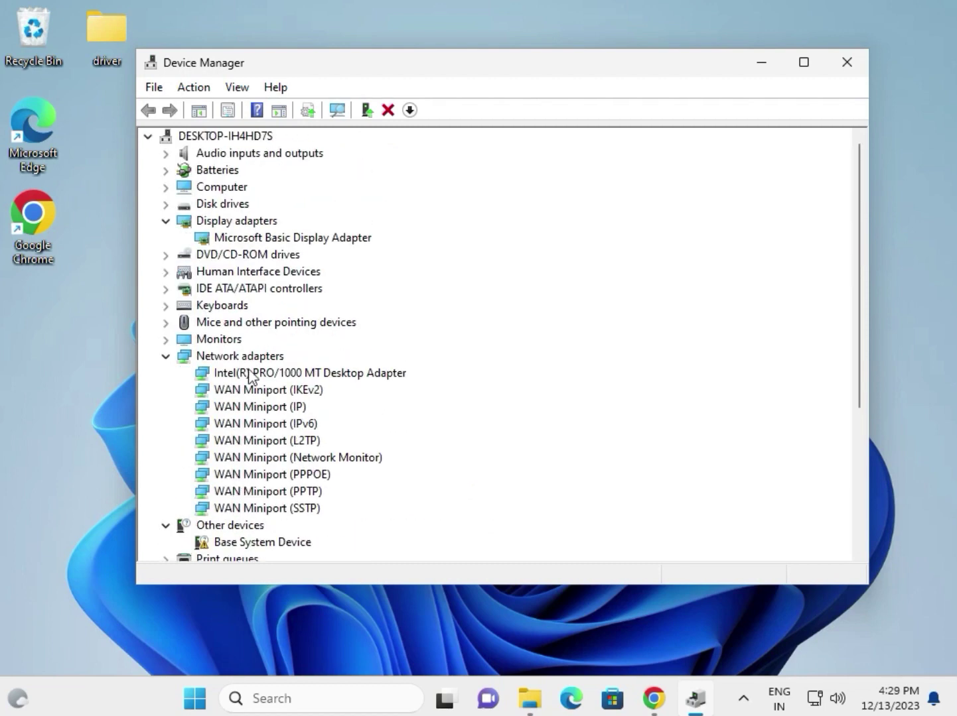
# - Inspect the Microsoft Basic Display Adapter, Intel PRO/1000 network adapter and Intel Core i3 CPU
pyautogui.click(242, 239)
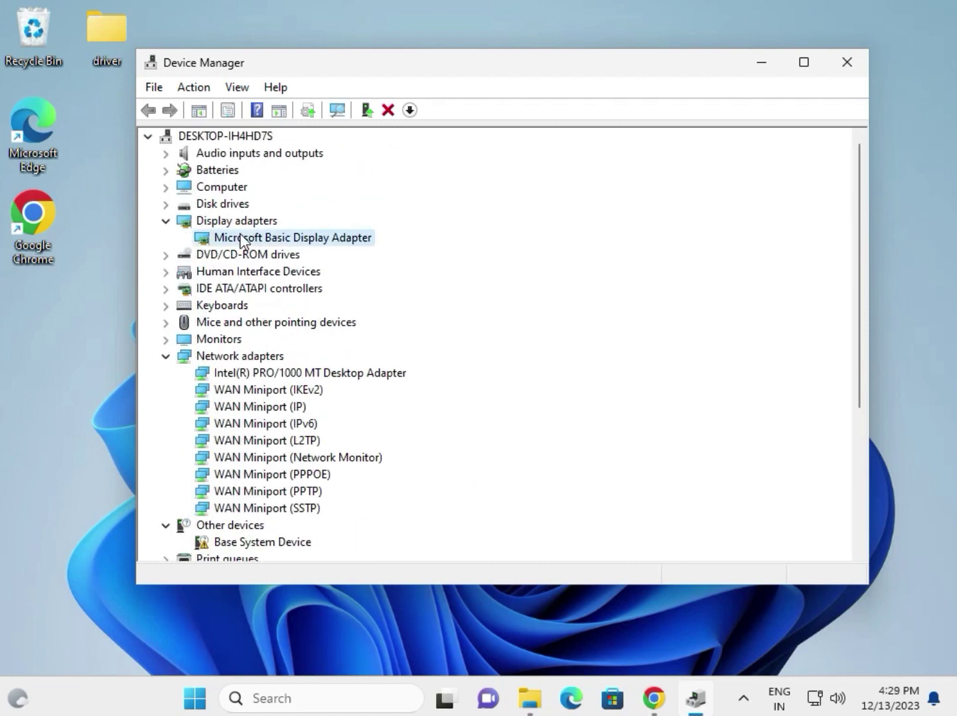
pyautogui.click(263, 373)
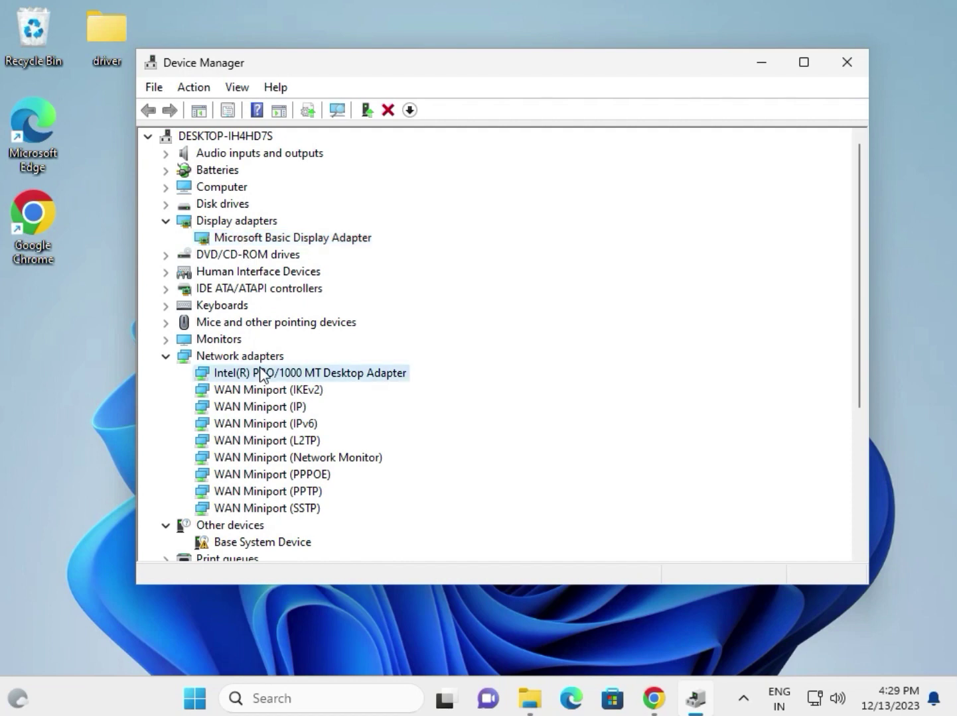
pyautogui.scroll(-3, 264, 374)
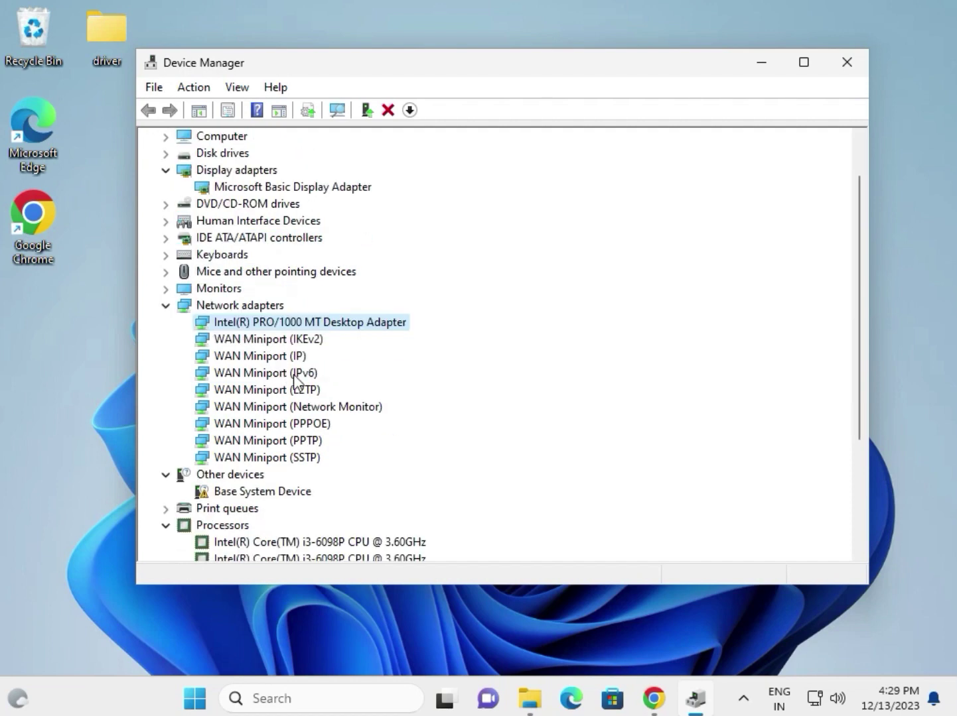
pyautogui.scroll(-3, 307, 427)
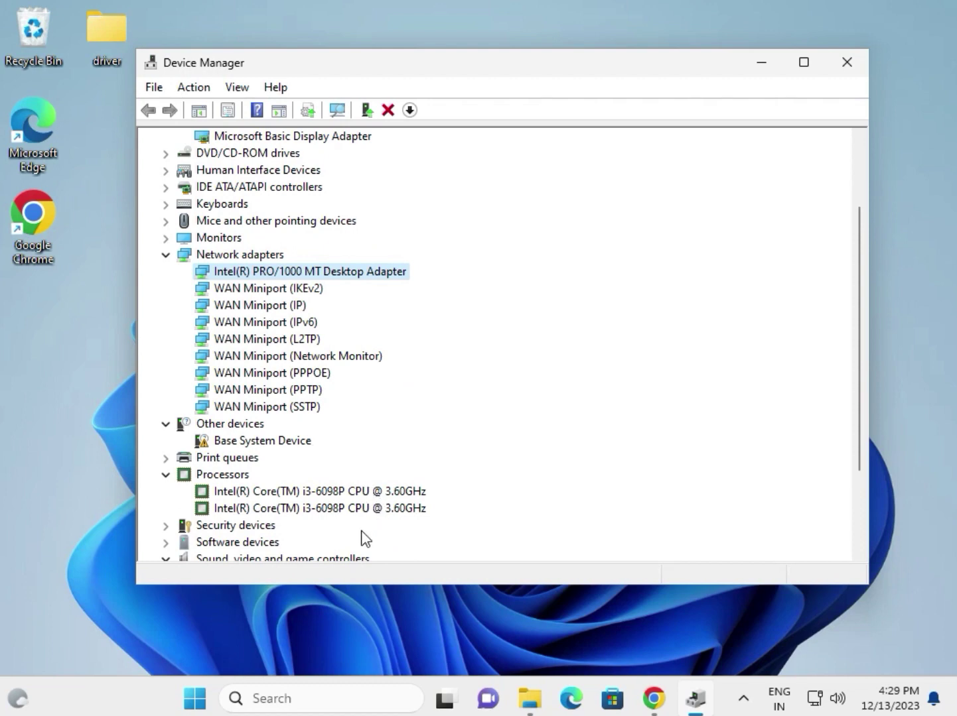
pyautogui.click(329, 492)
pyautogui.scroll(-1, 306, 538)
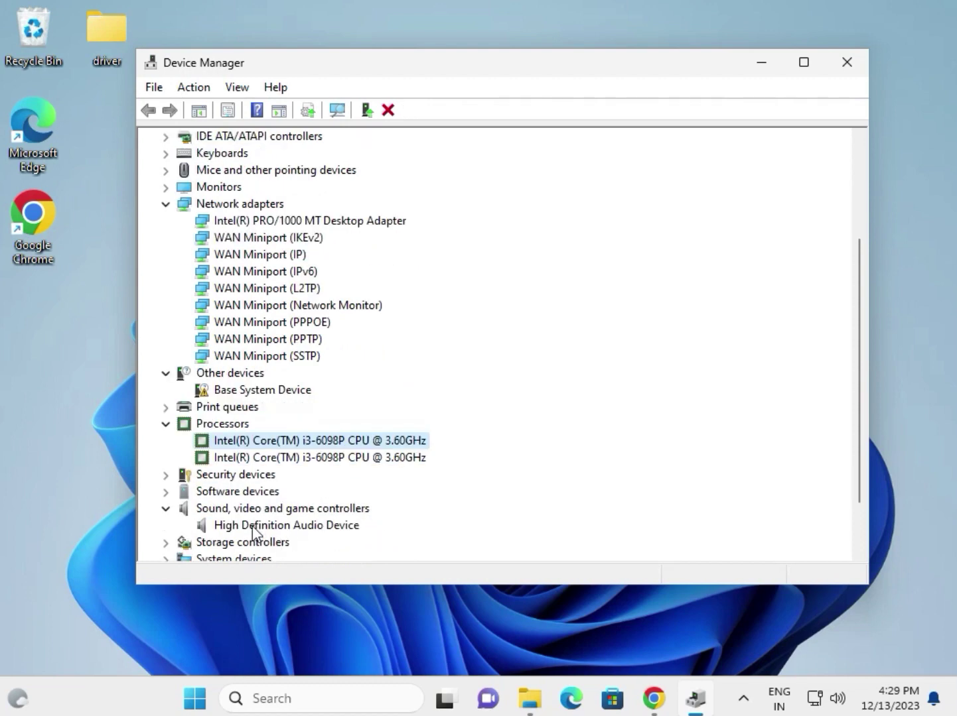